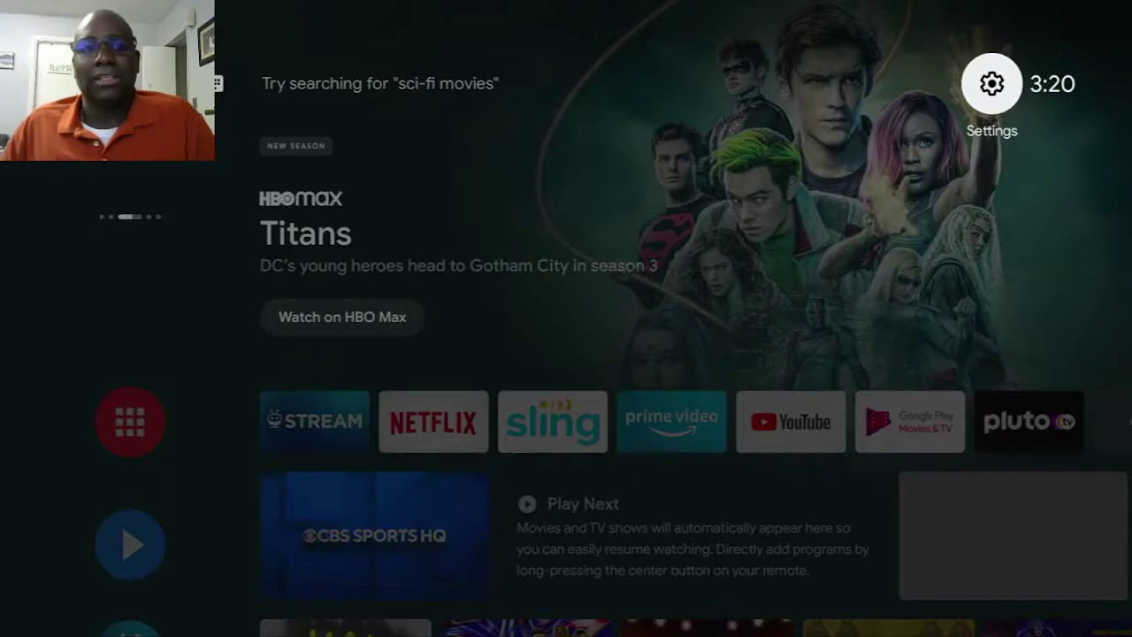
Open the Google Play app store from the home screen's apps collection to get more apps
key("Down")
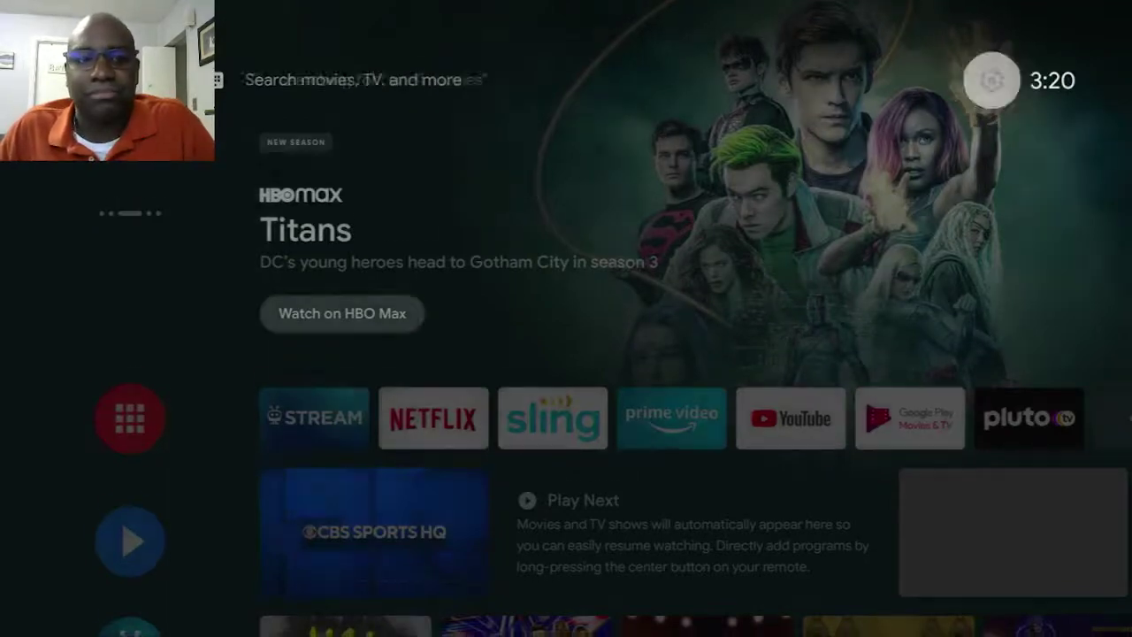
key("Down")
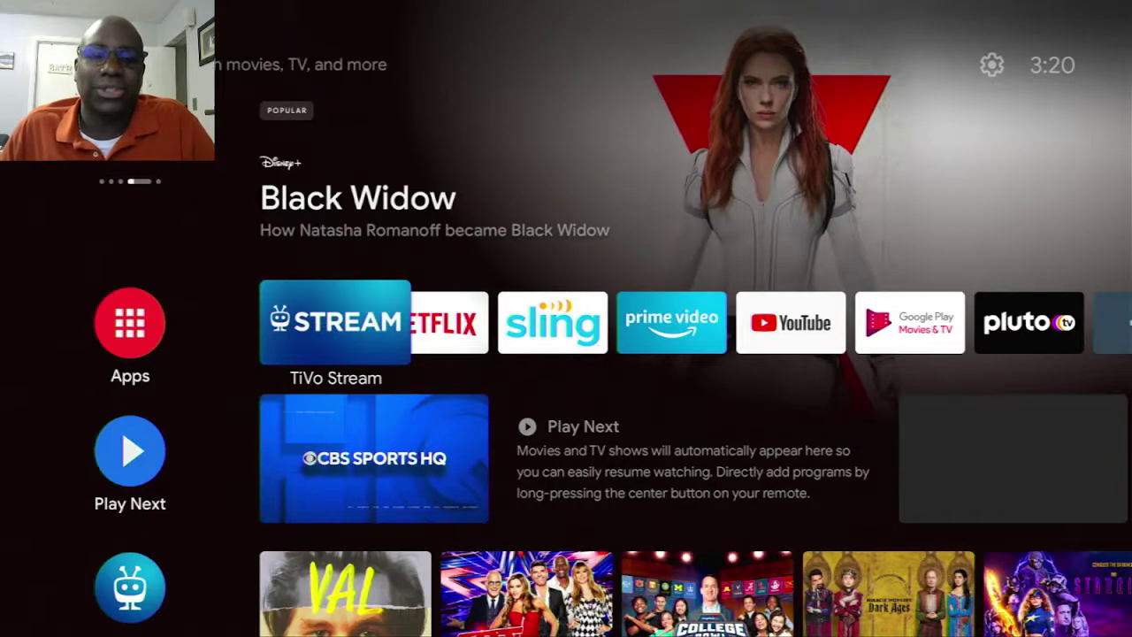
key("Left")
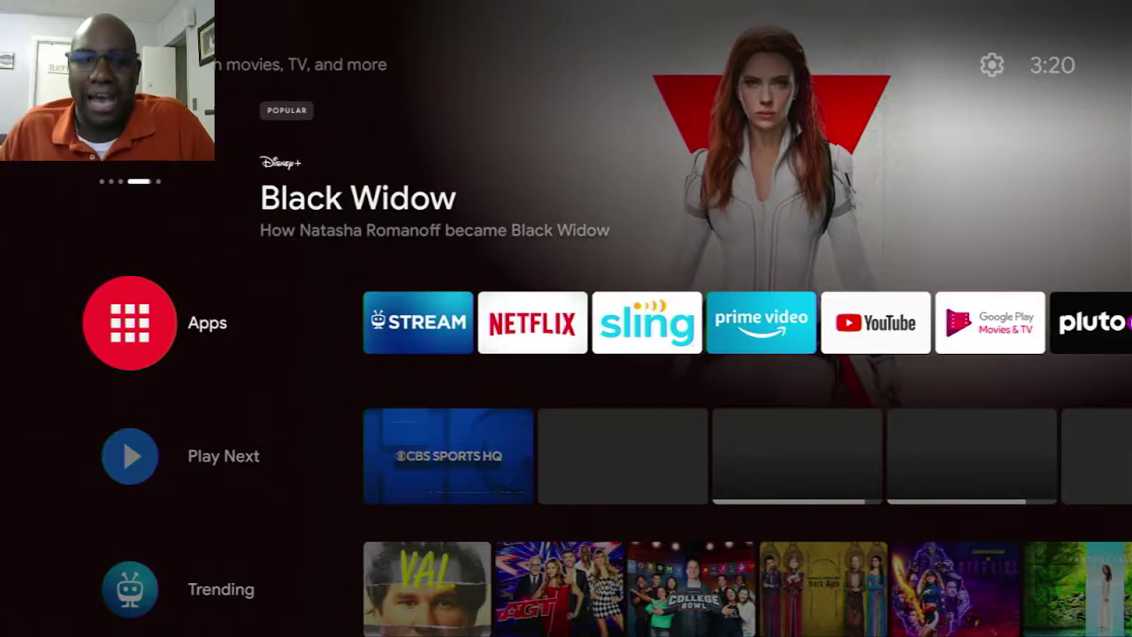
key("Return")
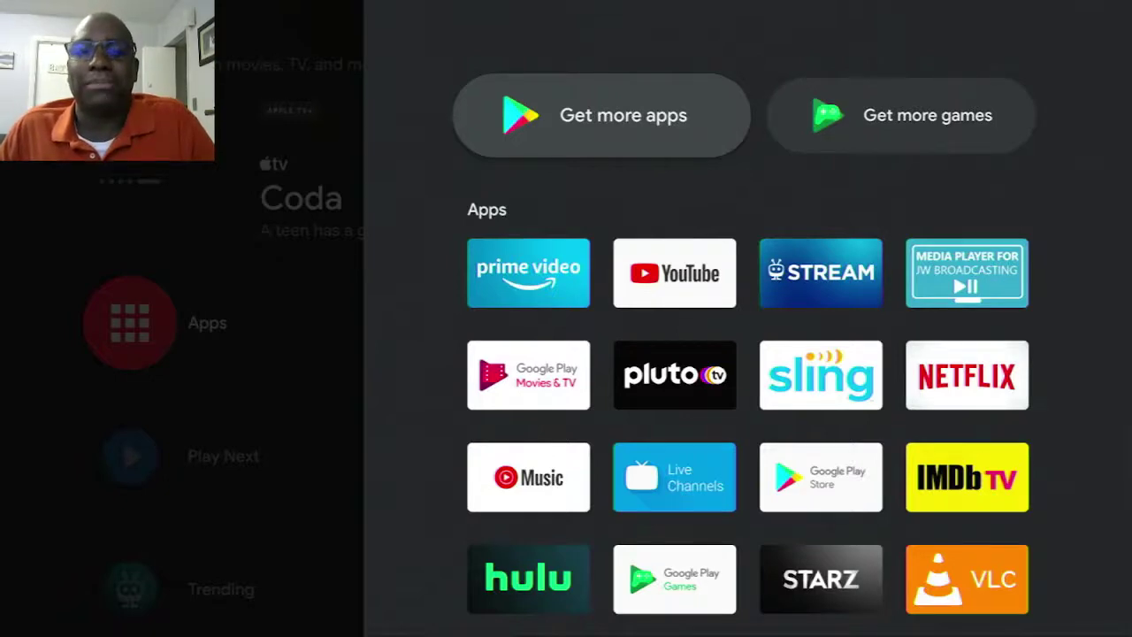
key("Return")
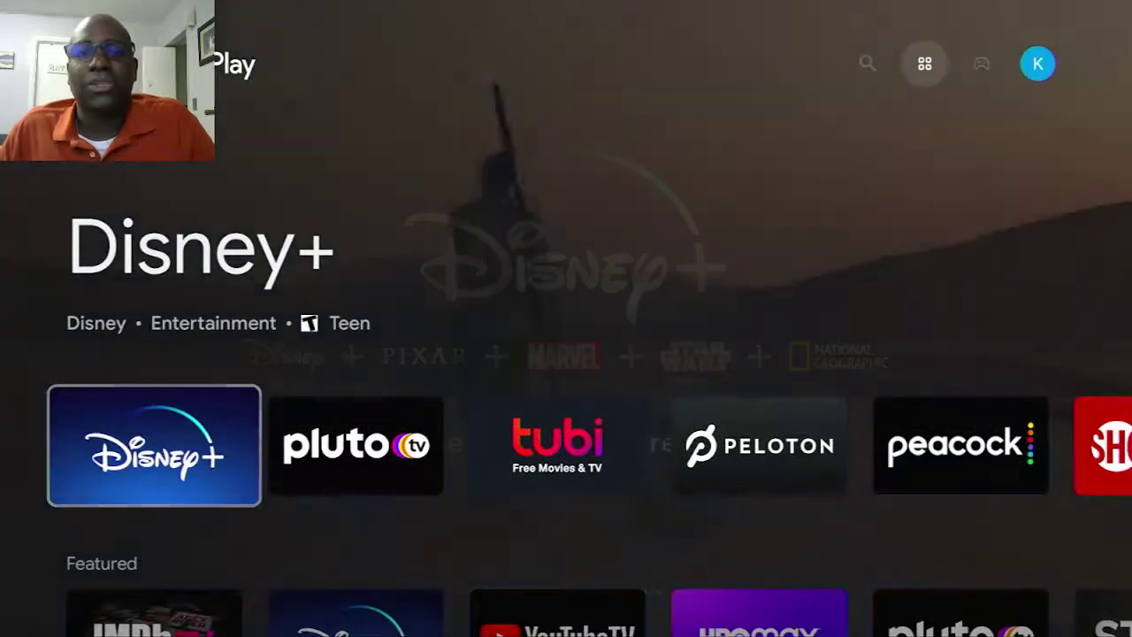
Search the Play store for "d" and close the on-screen keyboard to reach the results
key("Up")
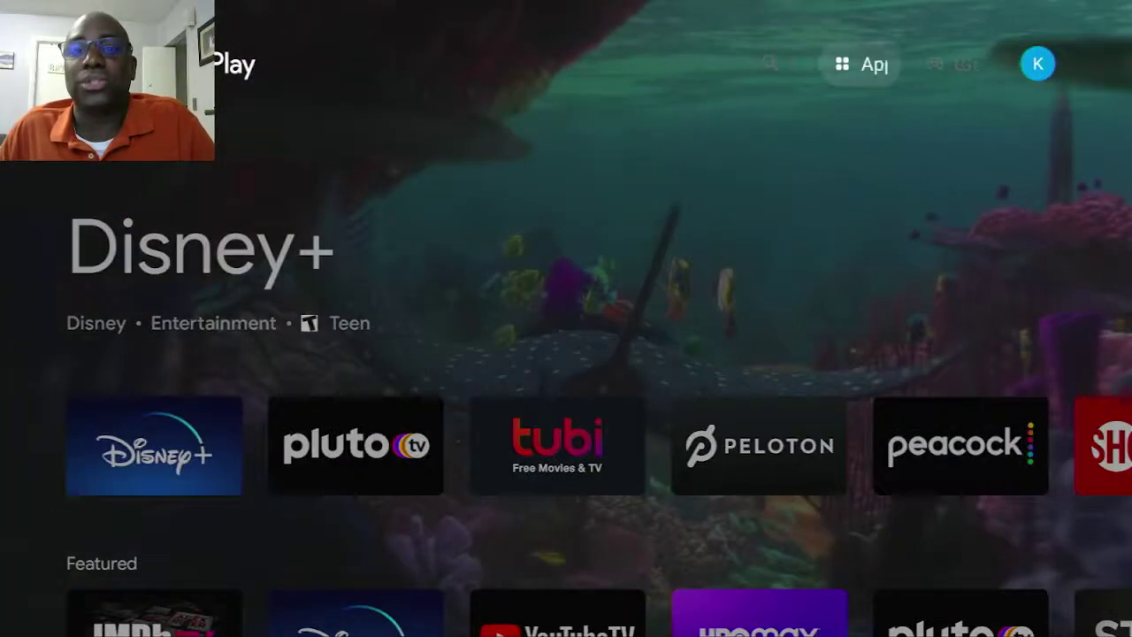
key("Left")
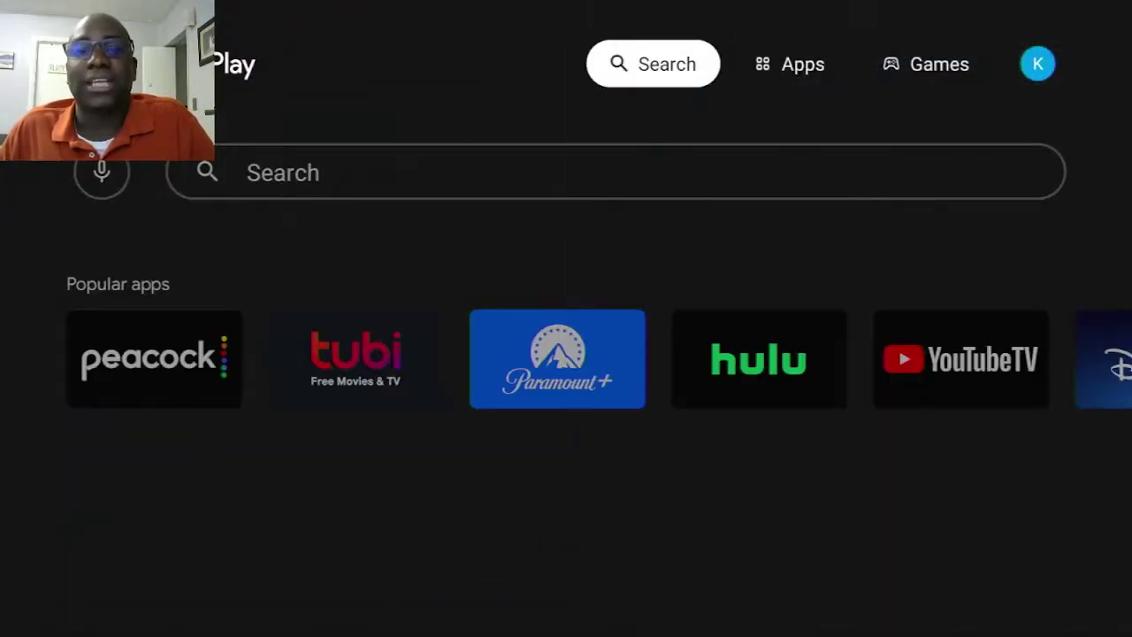
key("Down")
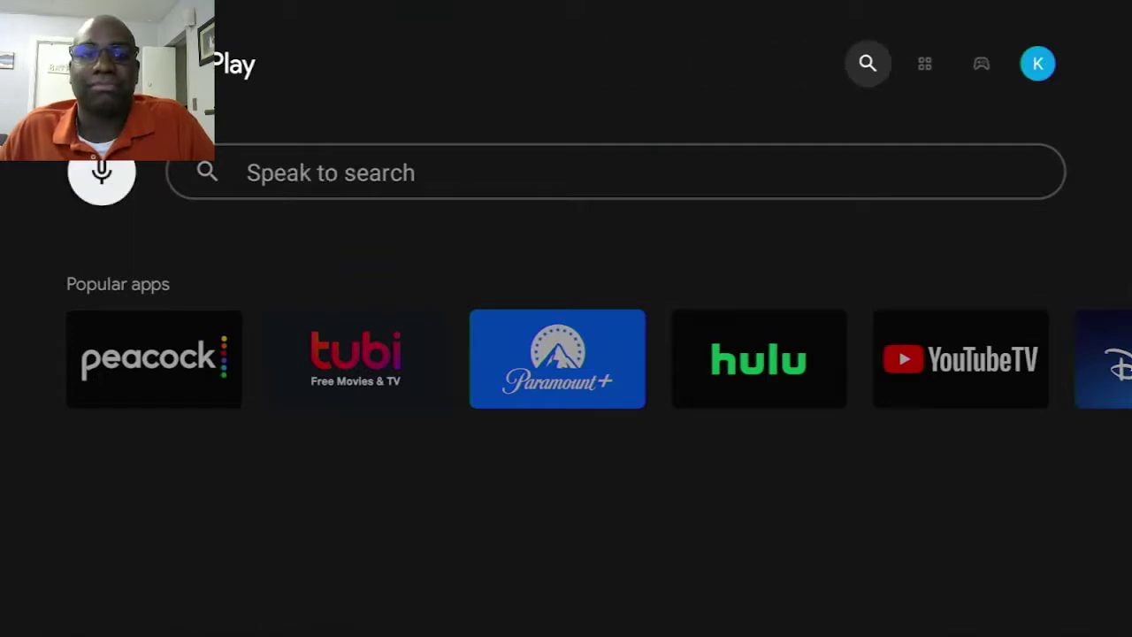
key("Right")
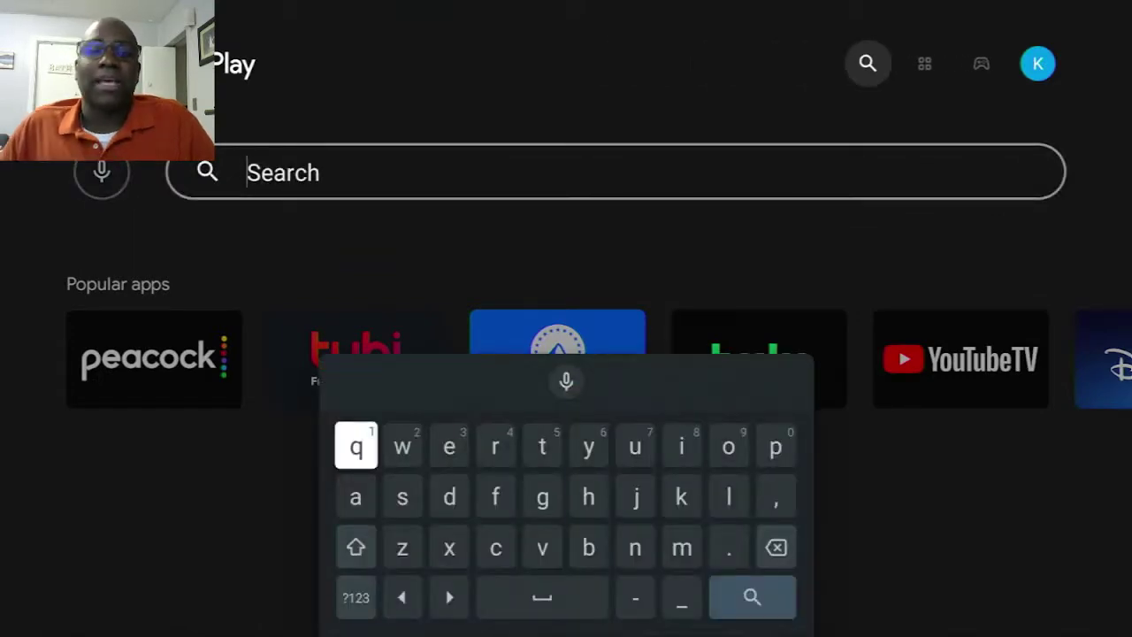
key("Down")
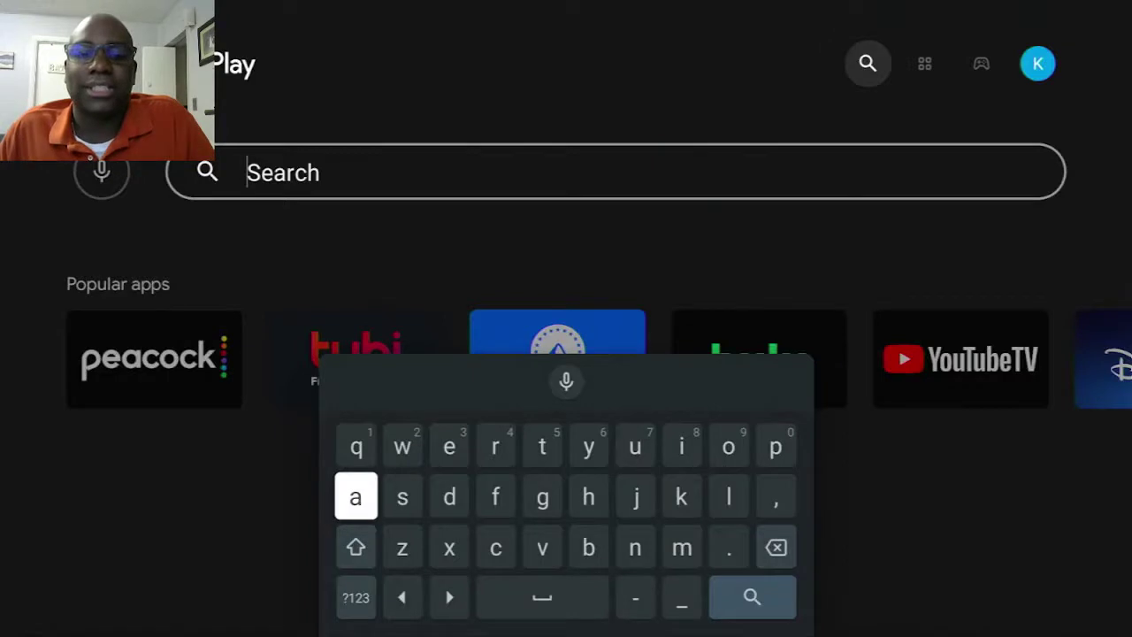
key("Right")
key("Right")
key("Return")
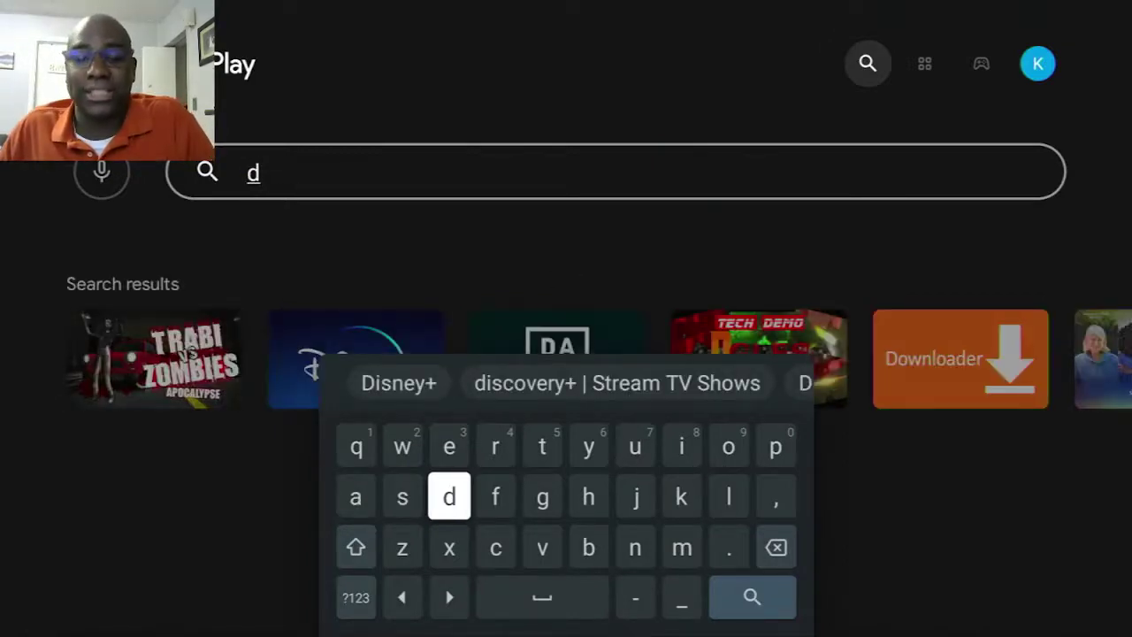
key("Escape")
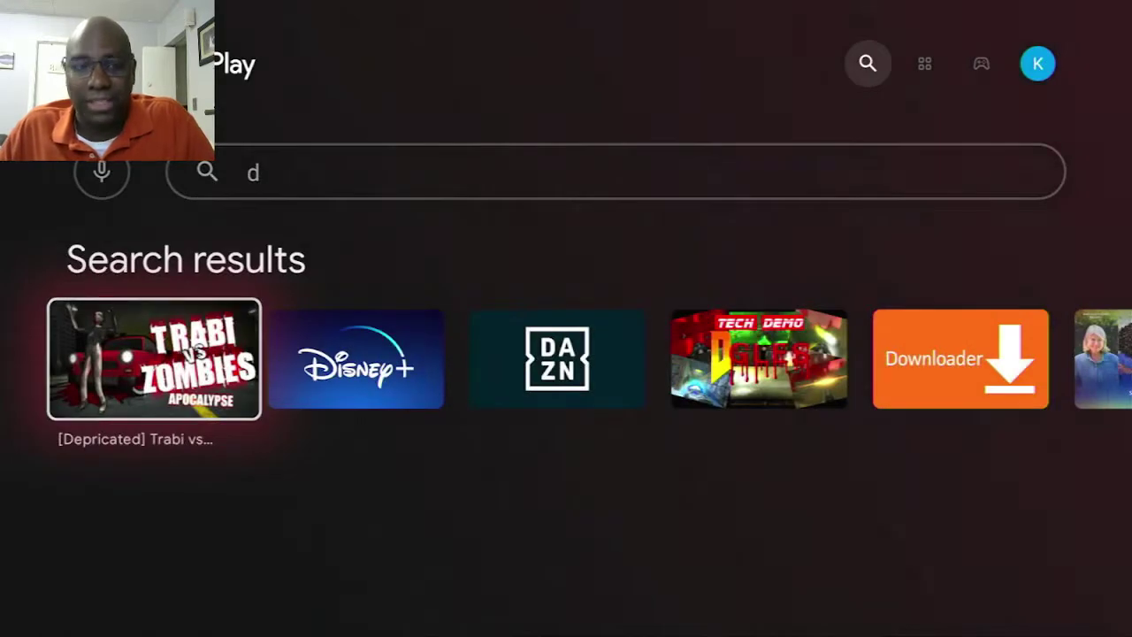
Find Downloader by AFTVnews among the search results and install it
key("Right")
key("Right")
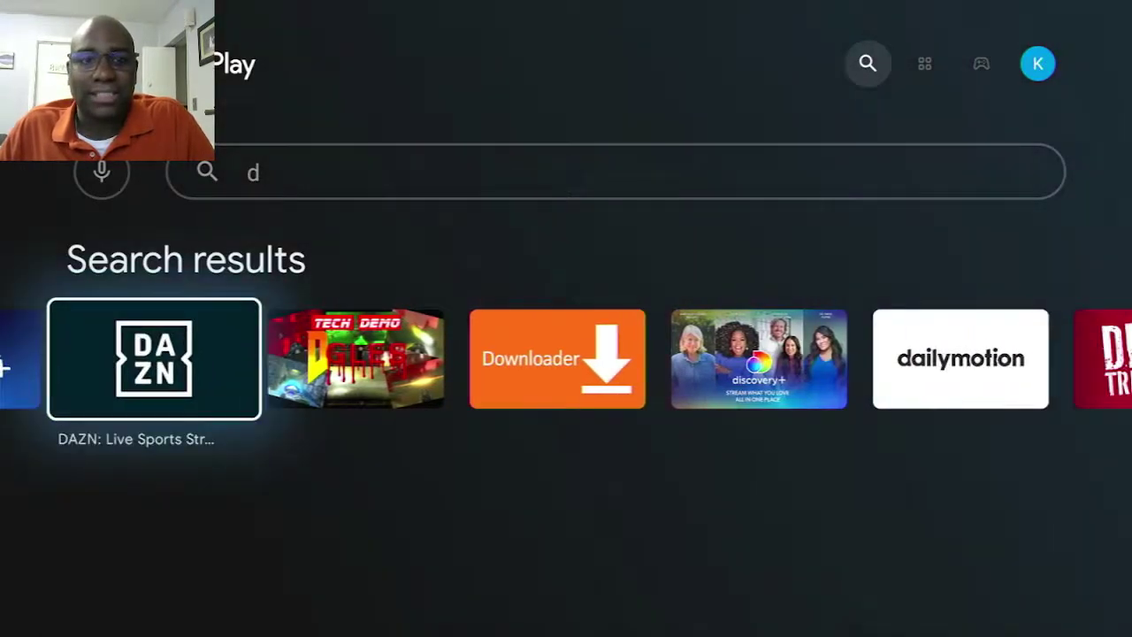
key("Right")
key("Right")
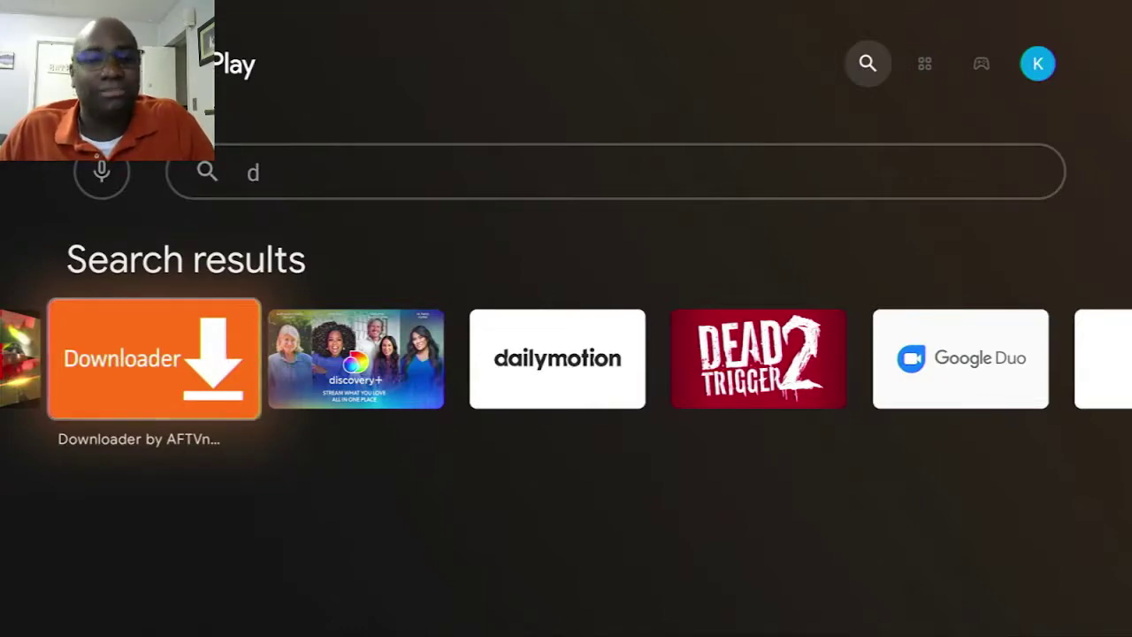
key("Return")
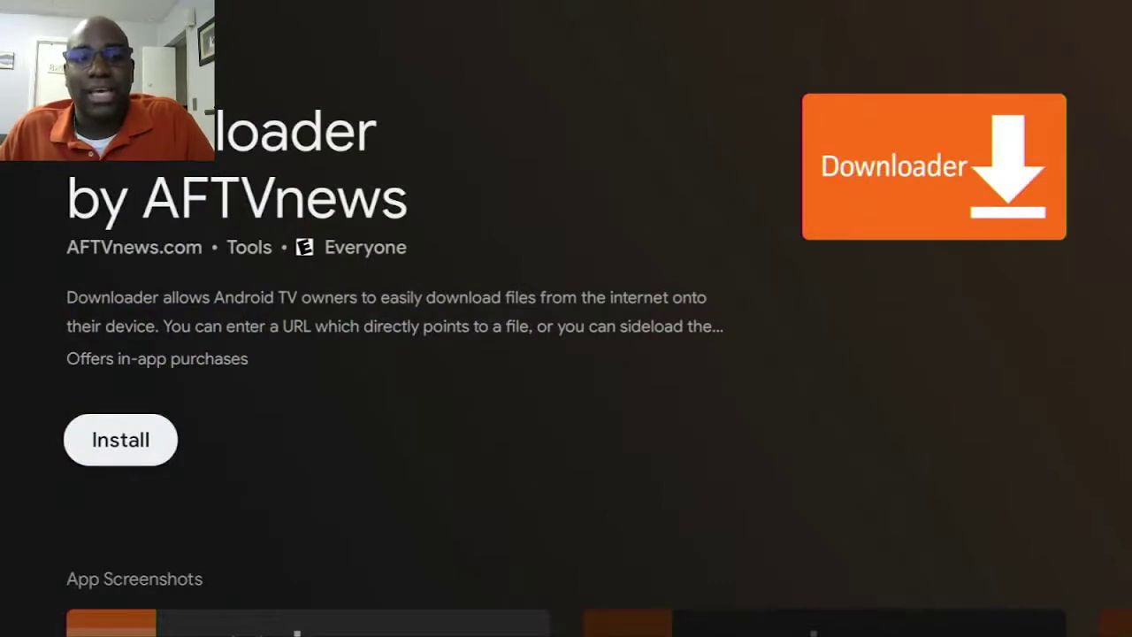
key("Return")
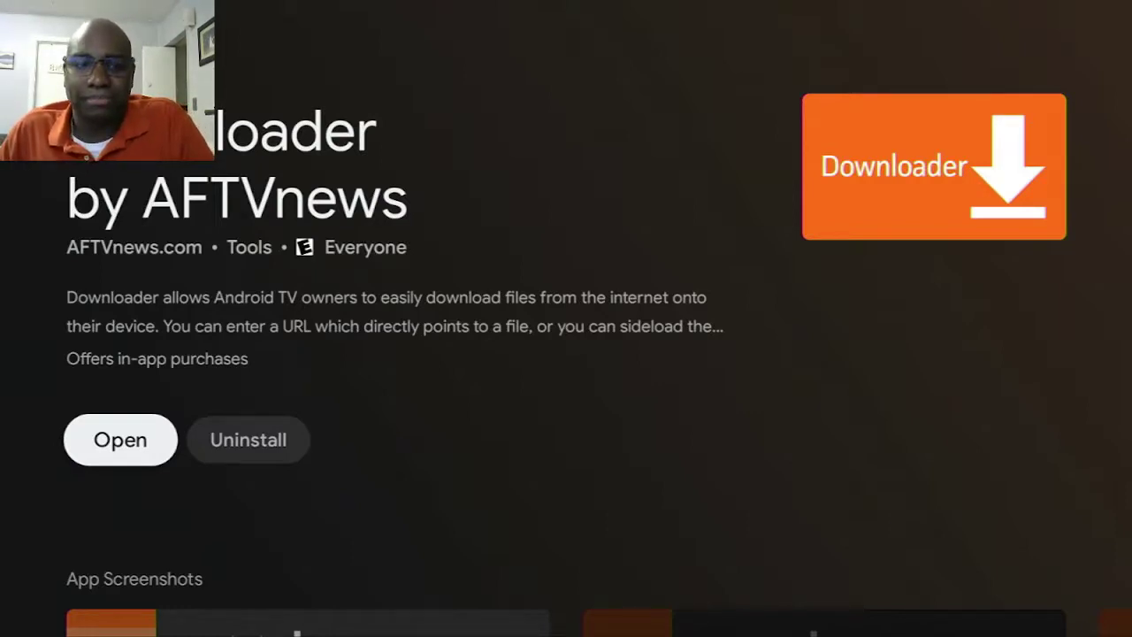
Launch Downloader, allow it to access photos, media and files, and dismiss the Quick Start Guide
key("Return")
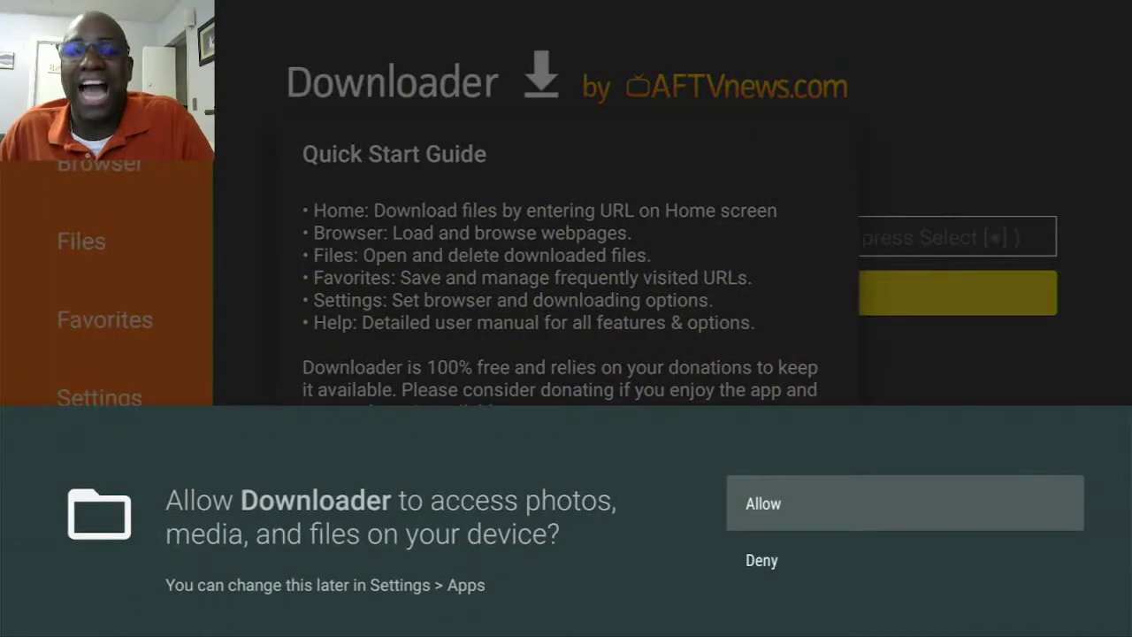
key("Return")
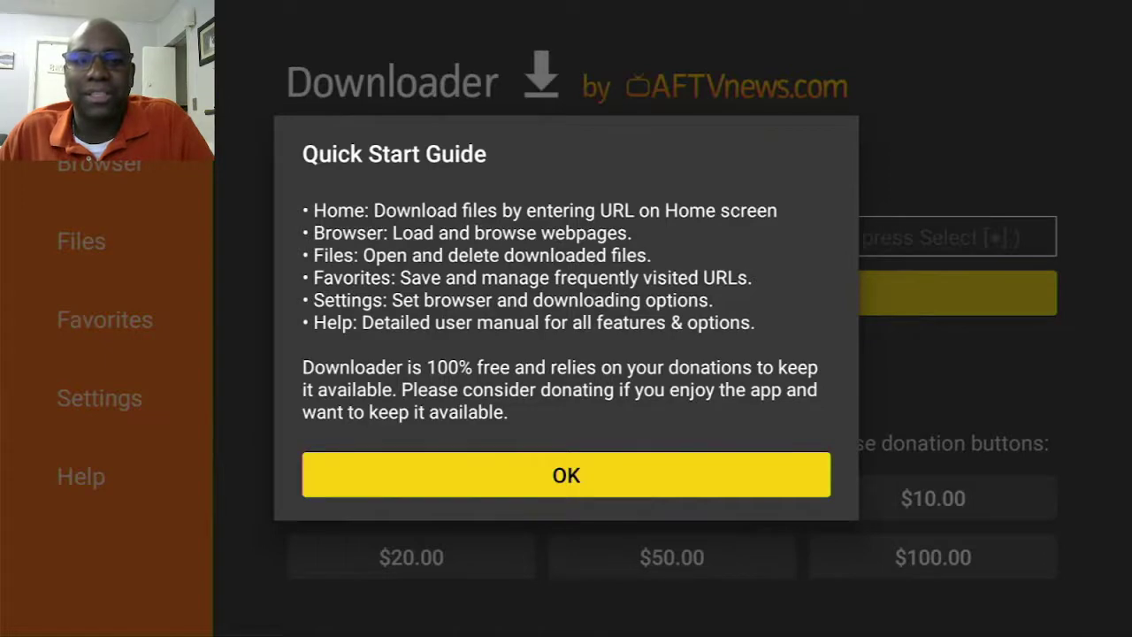
key("Return")
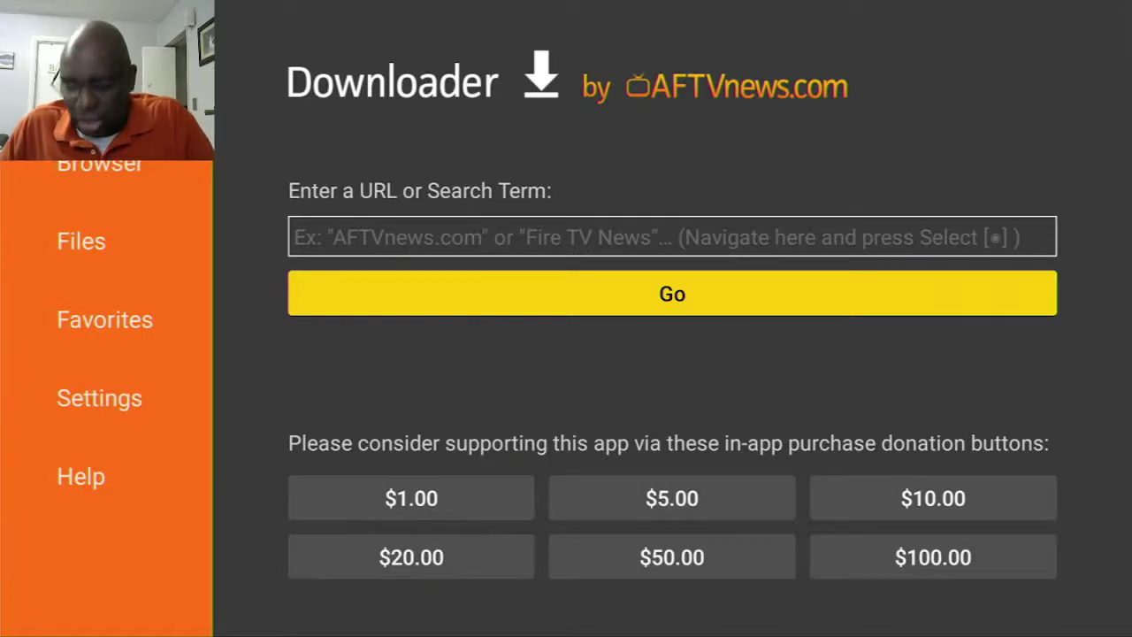
Return to the home screen and open the device's Settings
key("Home")
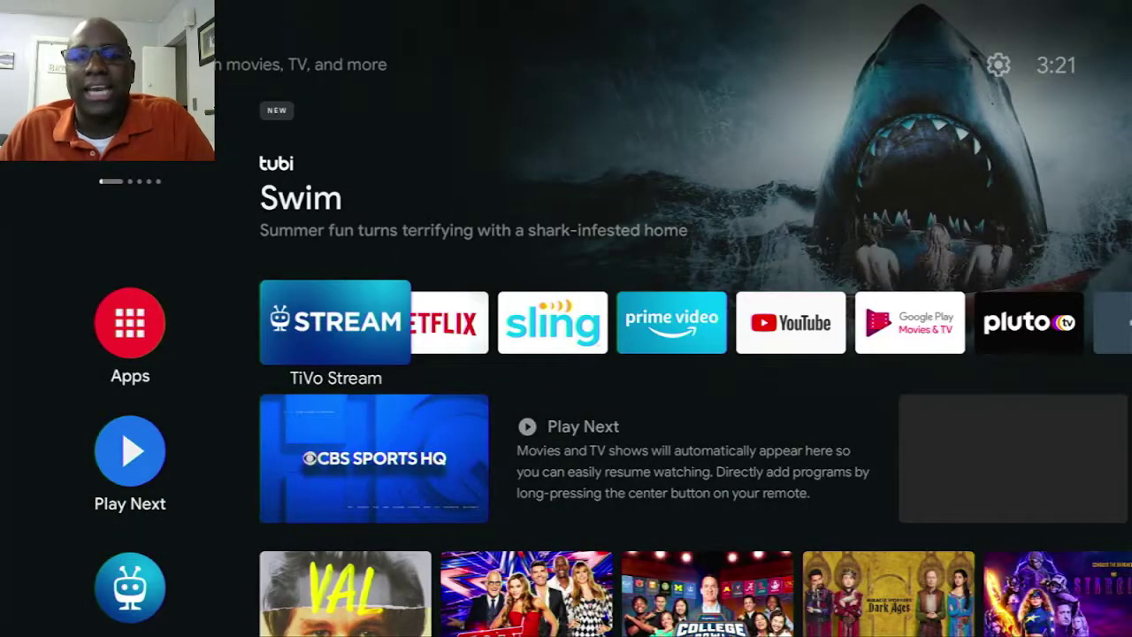
key("Up")
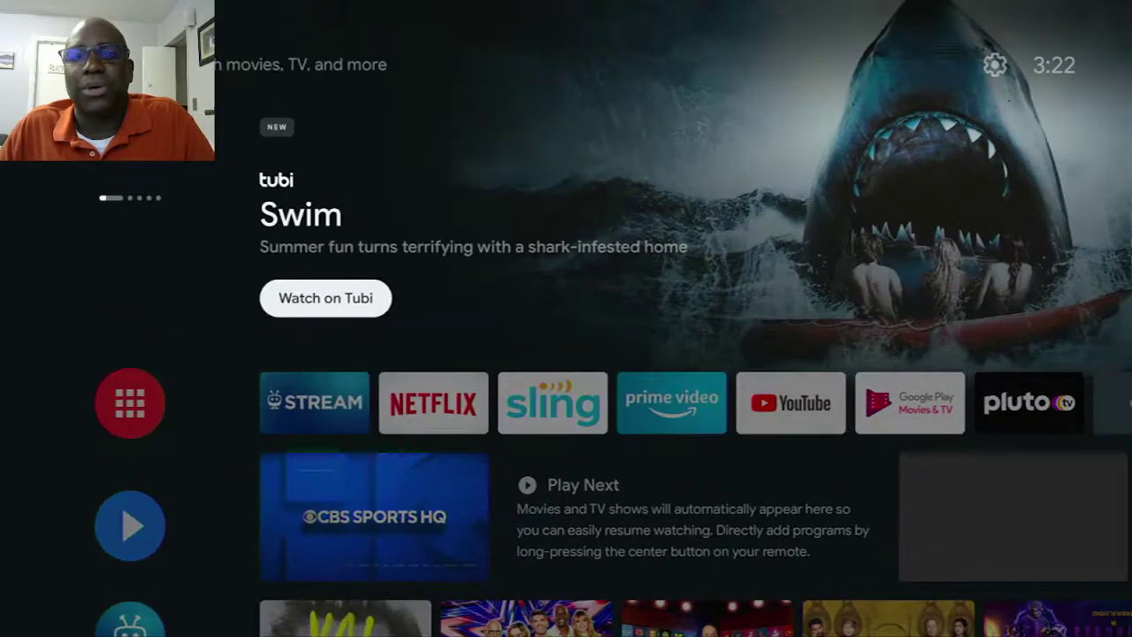
key("Right")
key("Up")
key("Right")
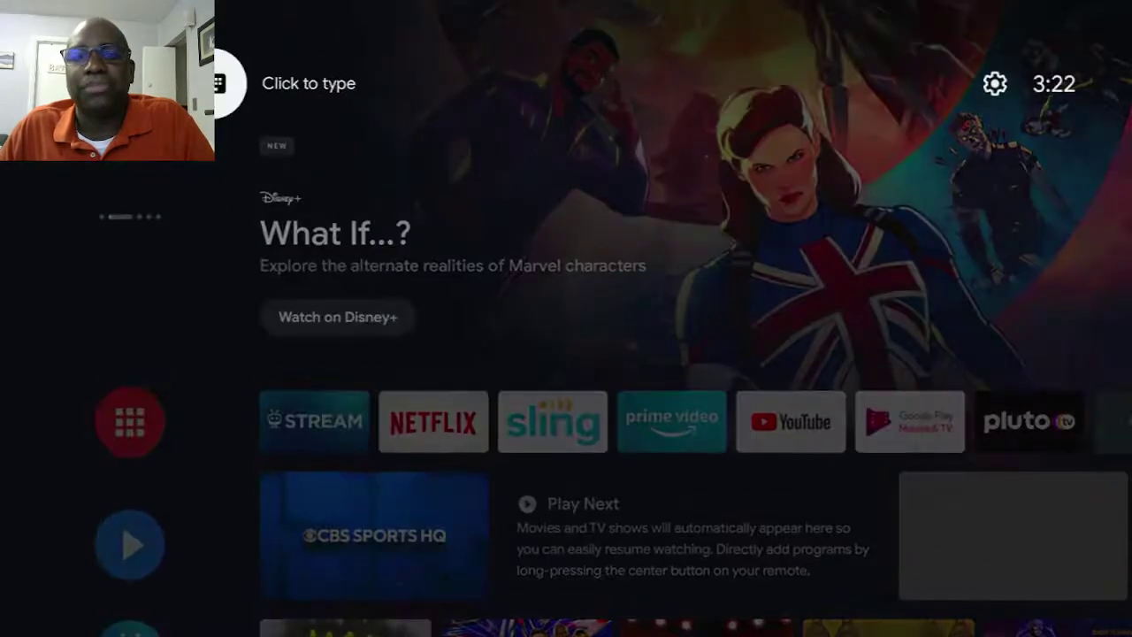
key("Left")
key("Right")
key("Right")
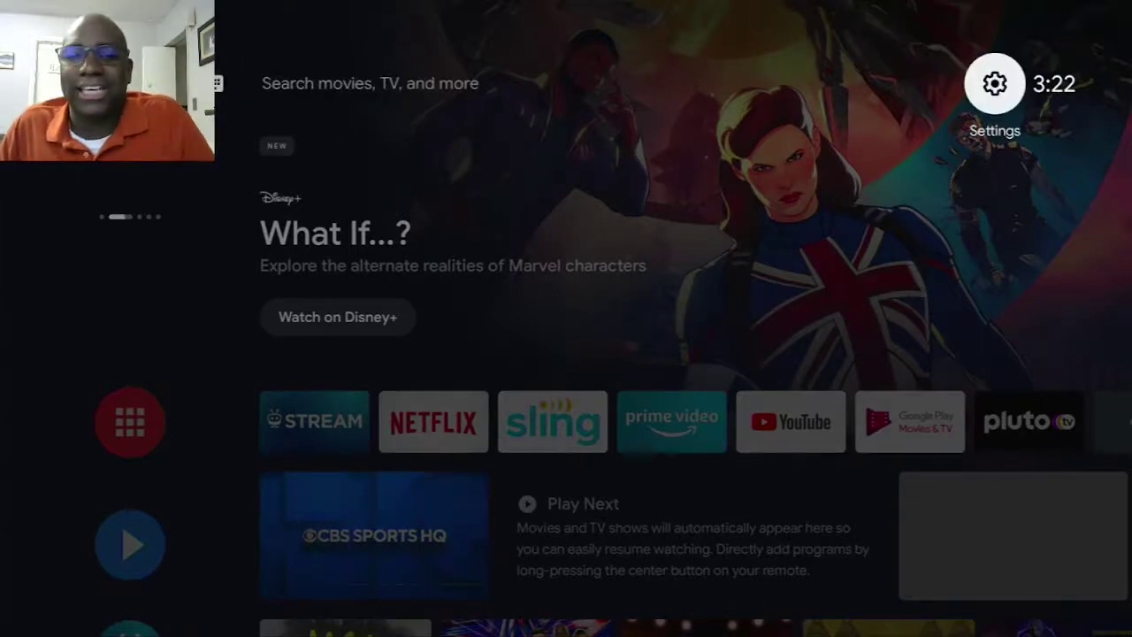
key("Return")
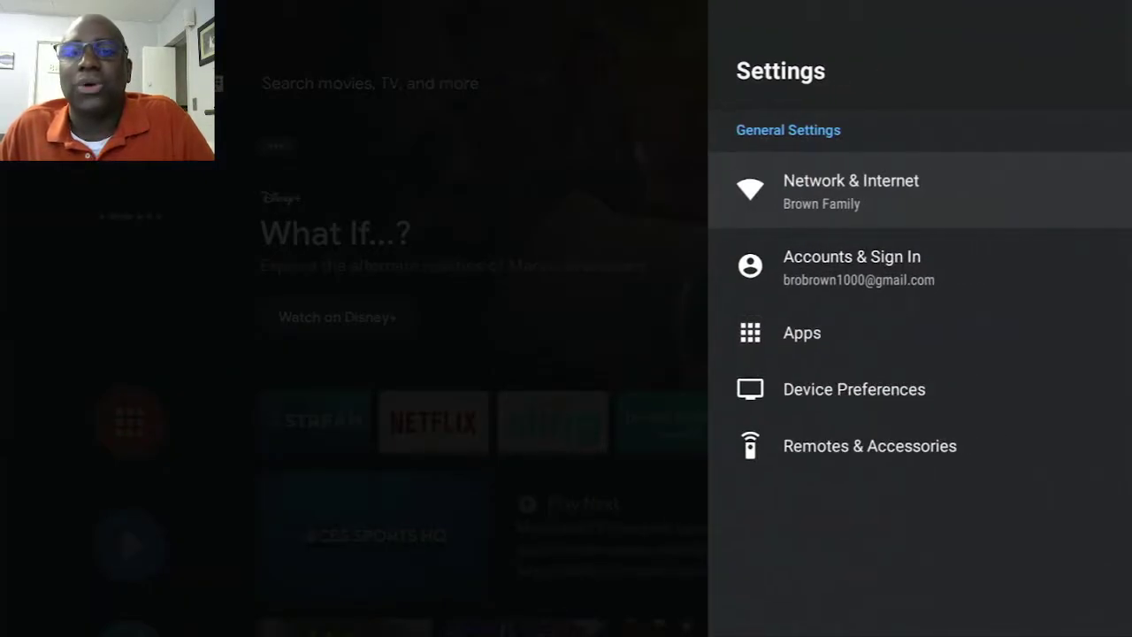
Open the Security & restrictions settings within Device Preferences
key("Down")
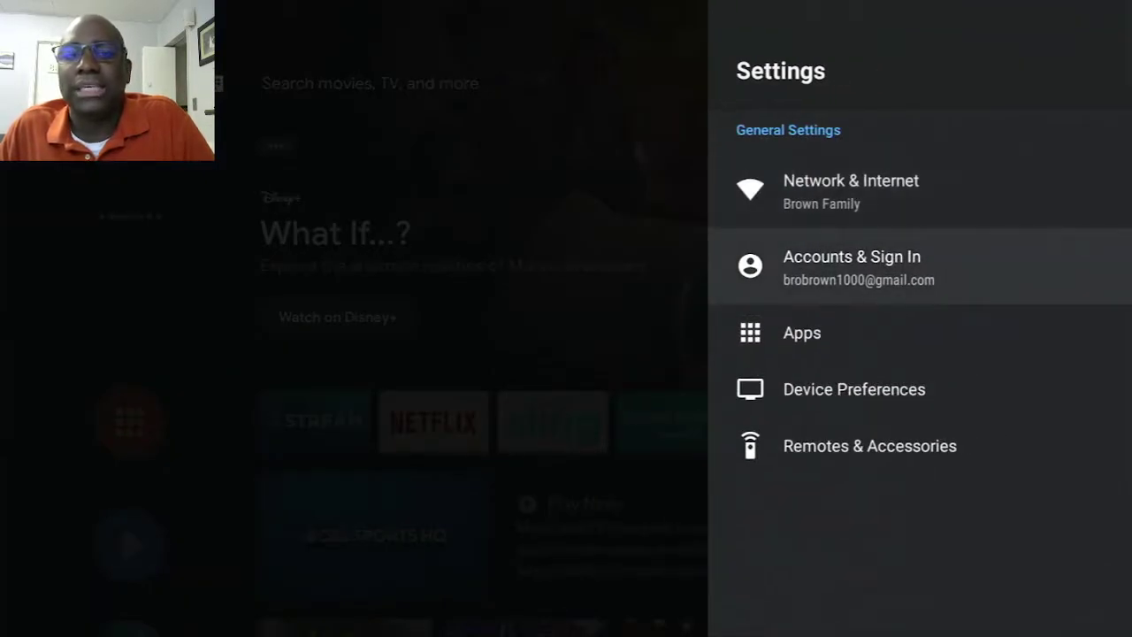
key("Down")
key("Down")
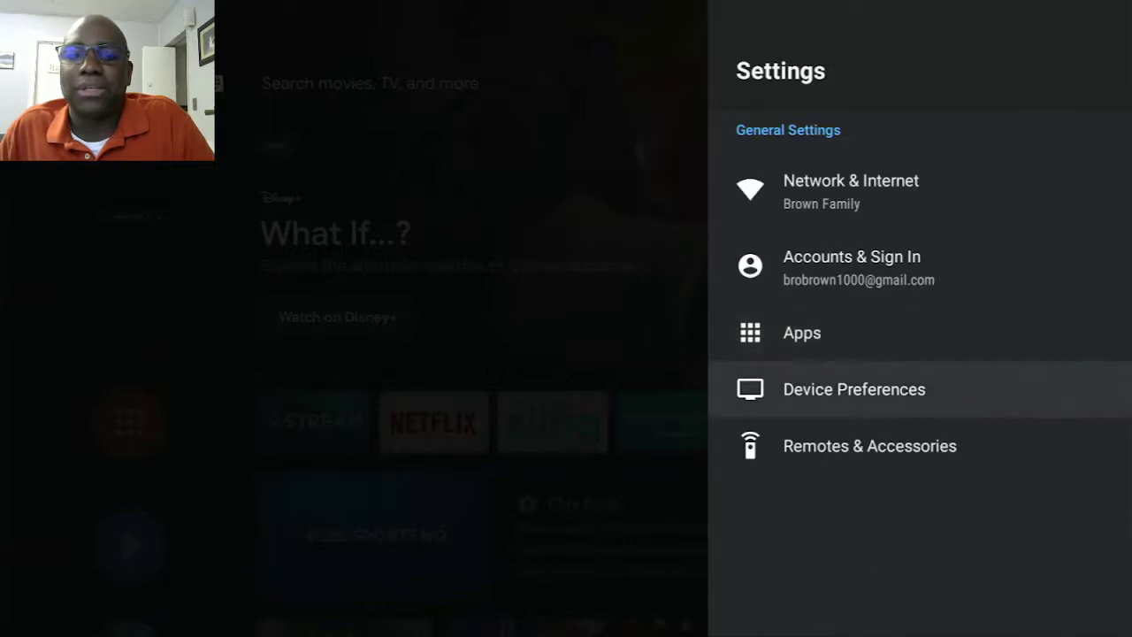
key("Return")
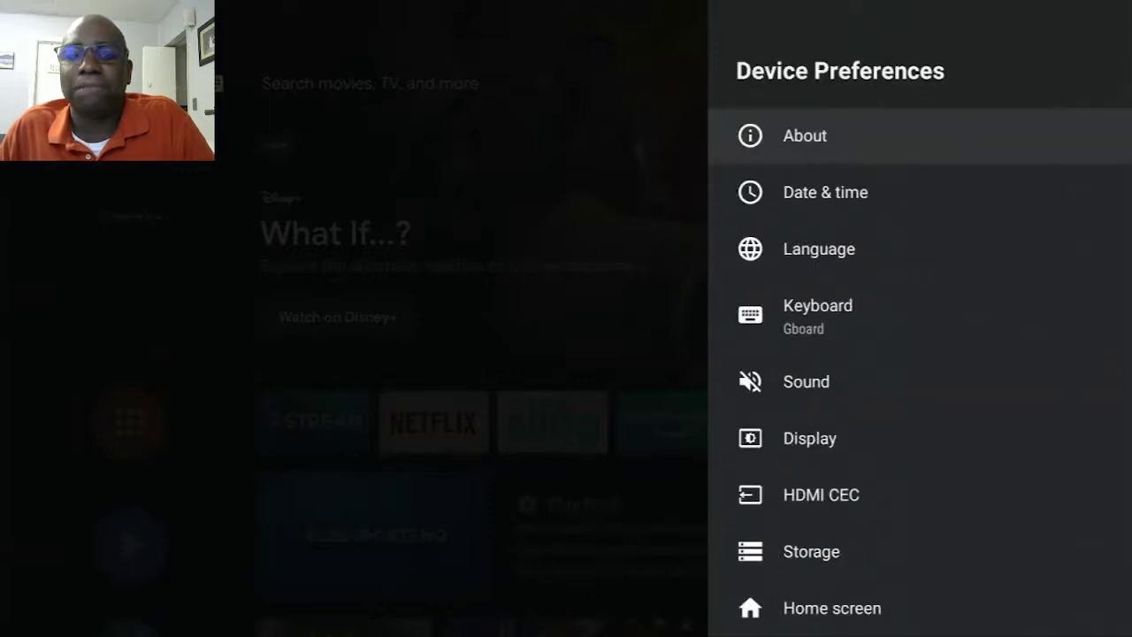
key("Down")
key("Down")
key("Down")
key("Down")
key("Down")
key("Down")
key("Down")
key("Down")
key("Down")
key("Down")
key("Down")
key("Down")
key("Down")
key("Down")
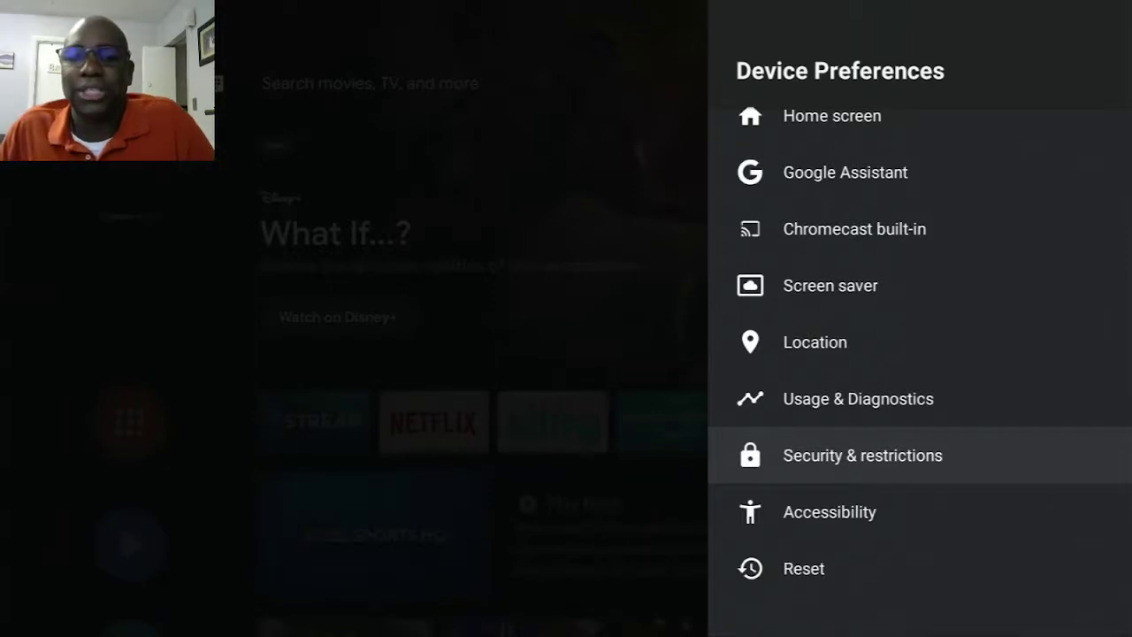
key("Return")
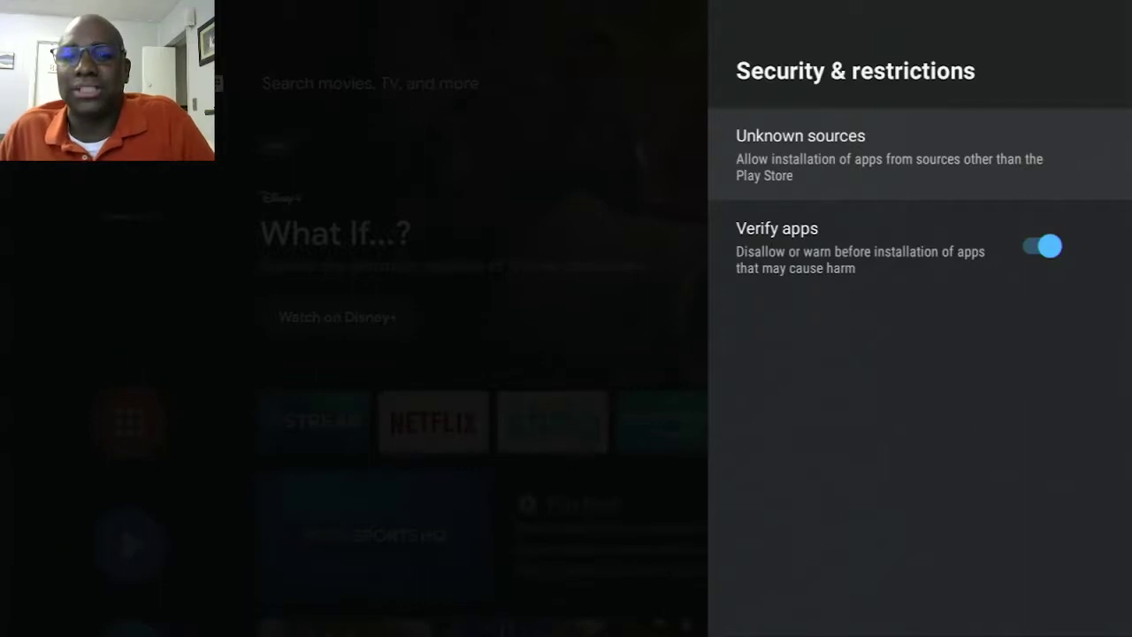
Allow Downloader to install apps from unknown sources, and leave the settings
key("Return")
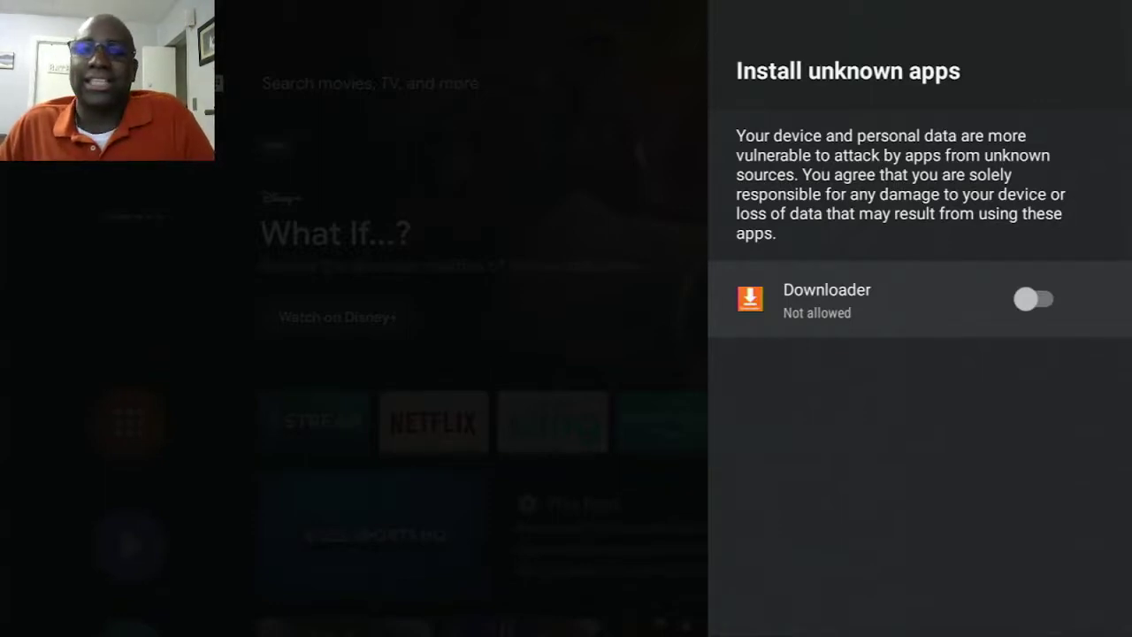
key("Return")
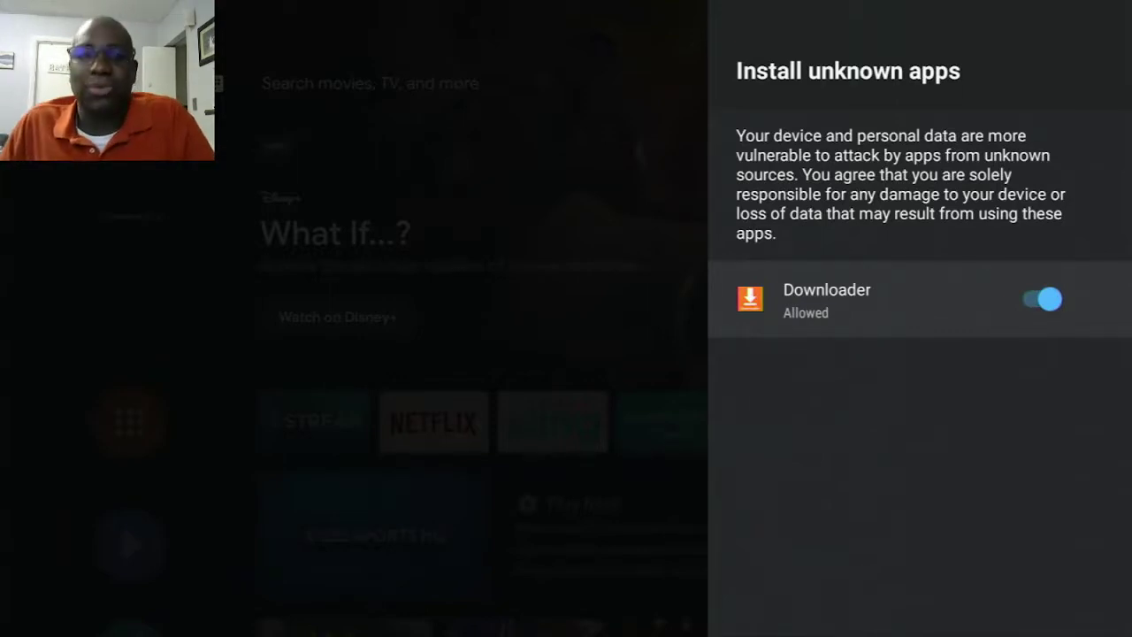
key("Escape")
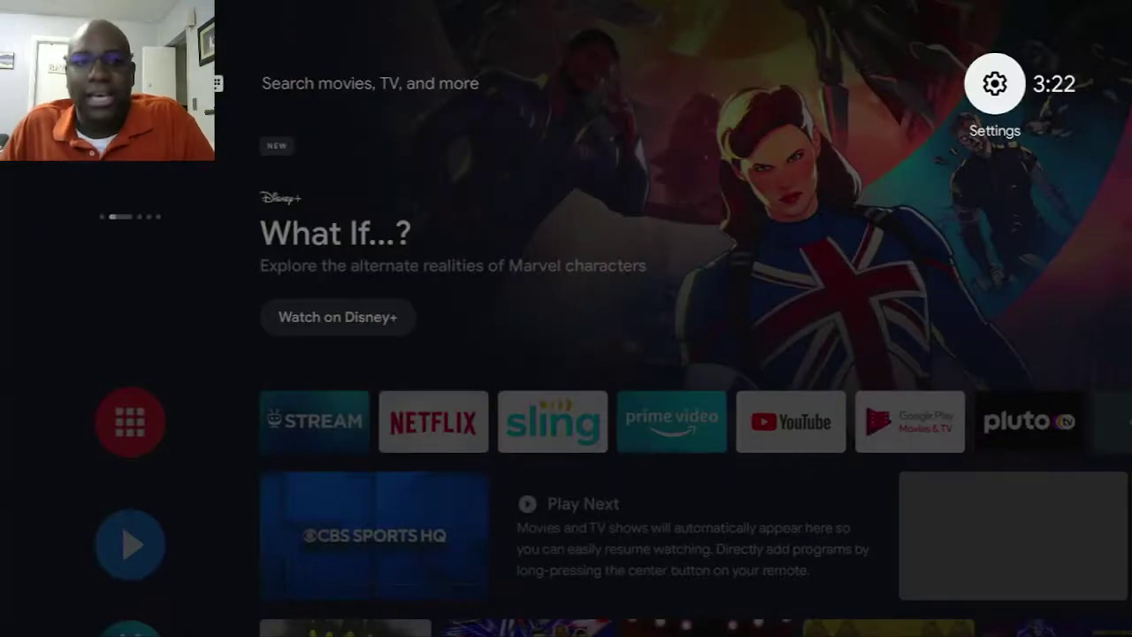
Open the full list of installed apps from the home screen
key("Left")
key("Down")
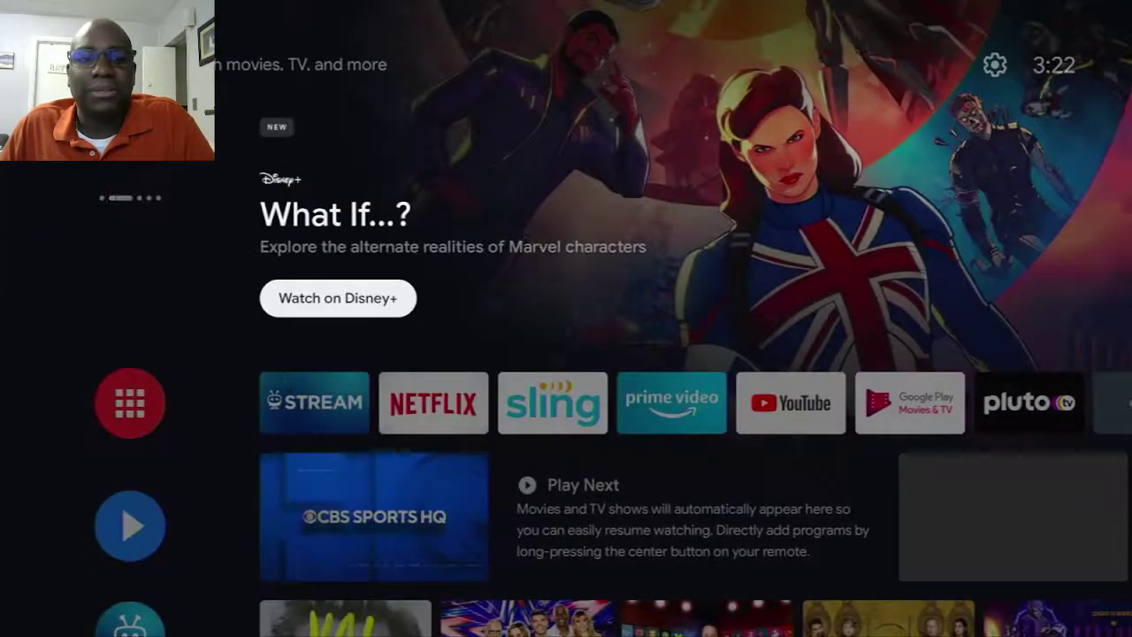
key("Down")
key("Left")
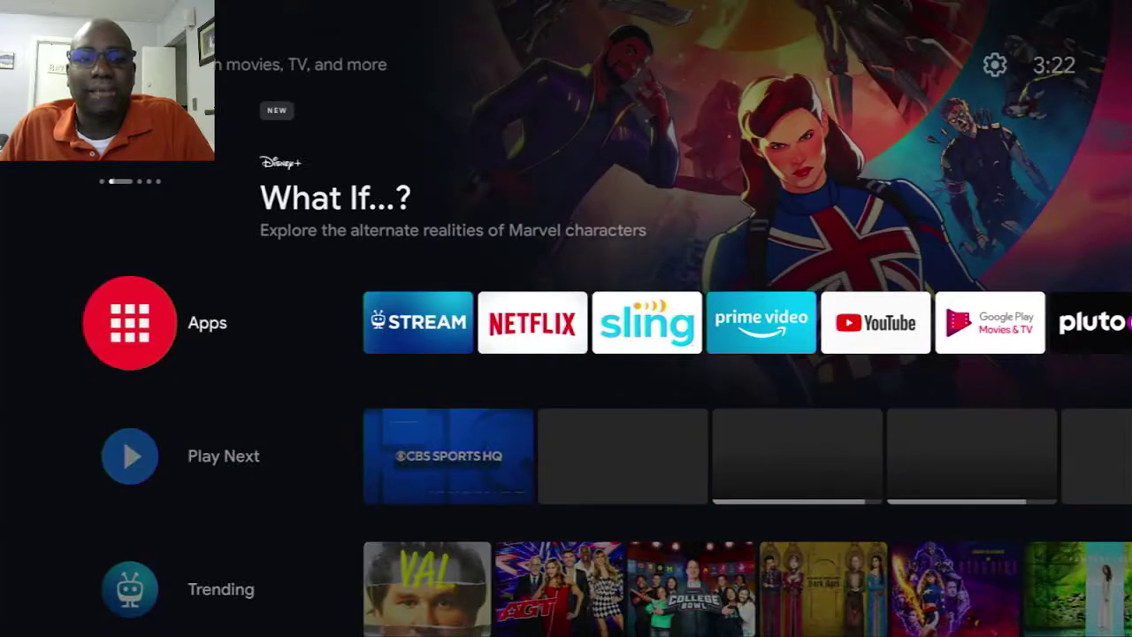
key("Return")
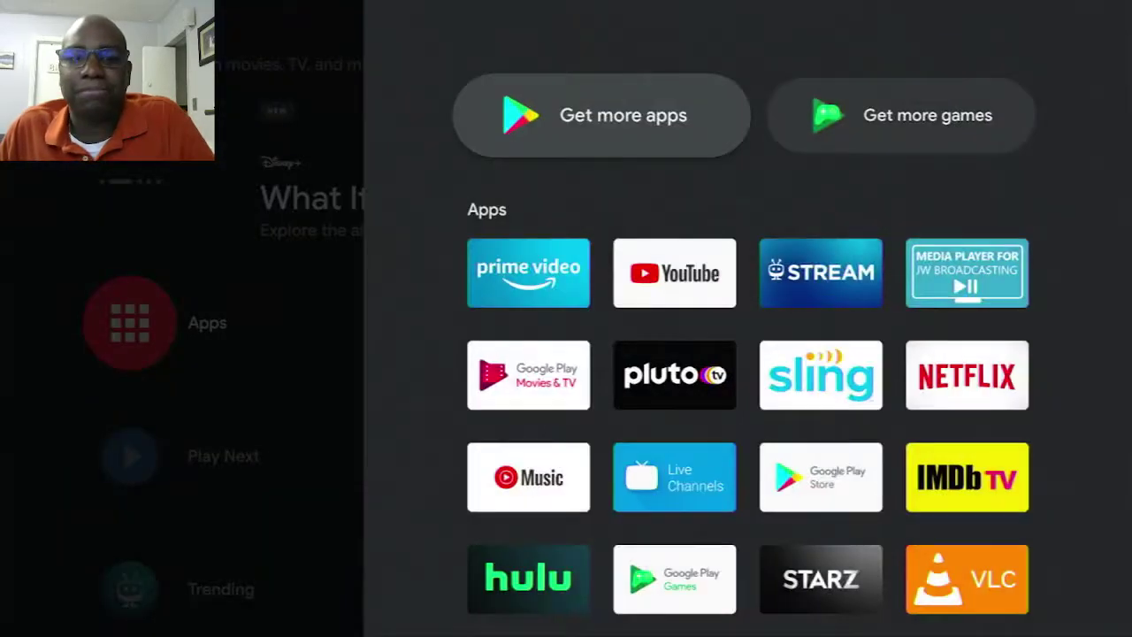
Launch the Downloader app from the list of installed apps
key("Down")
key("Down")
key("Down")
key("Down")
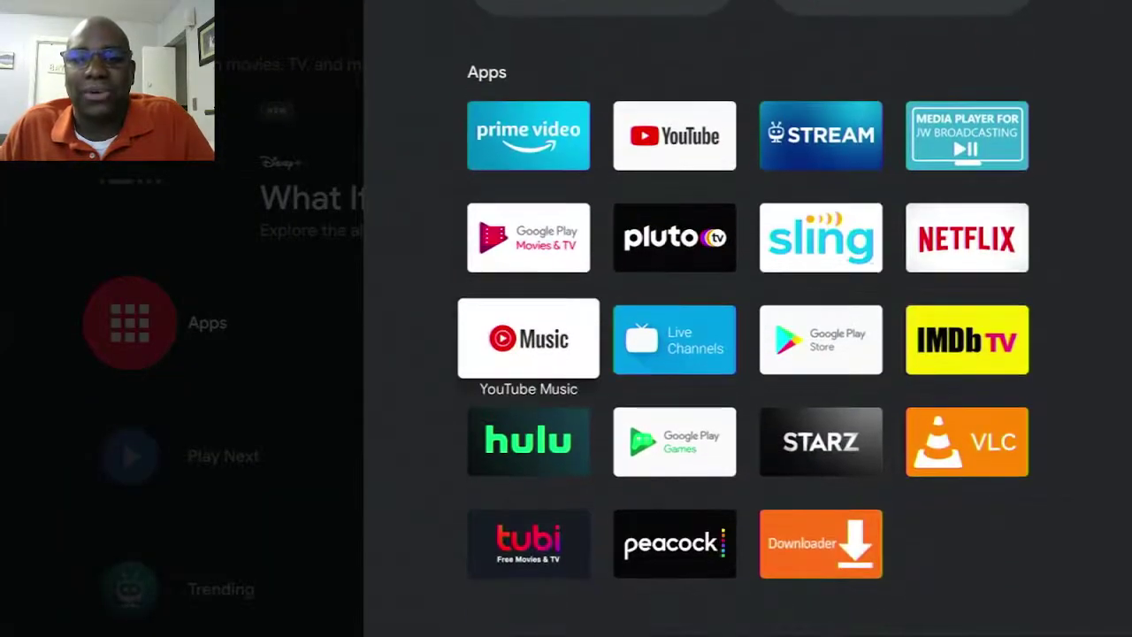
key("Down")
key("Right")
key("Right")
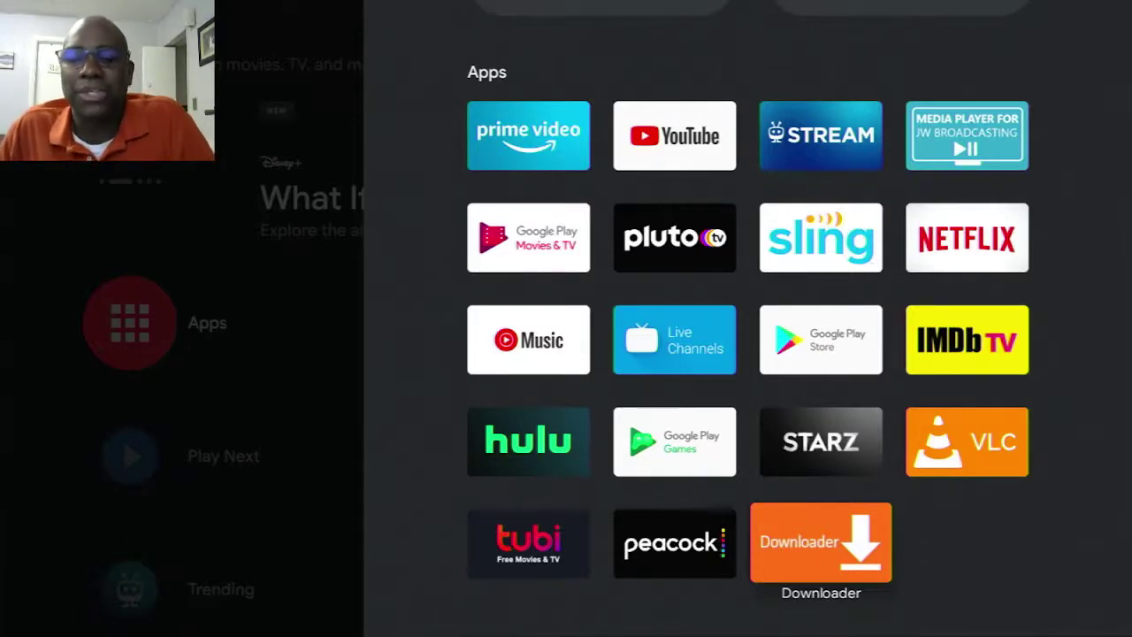
key("Return")
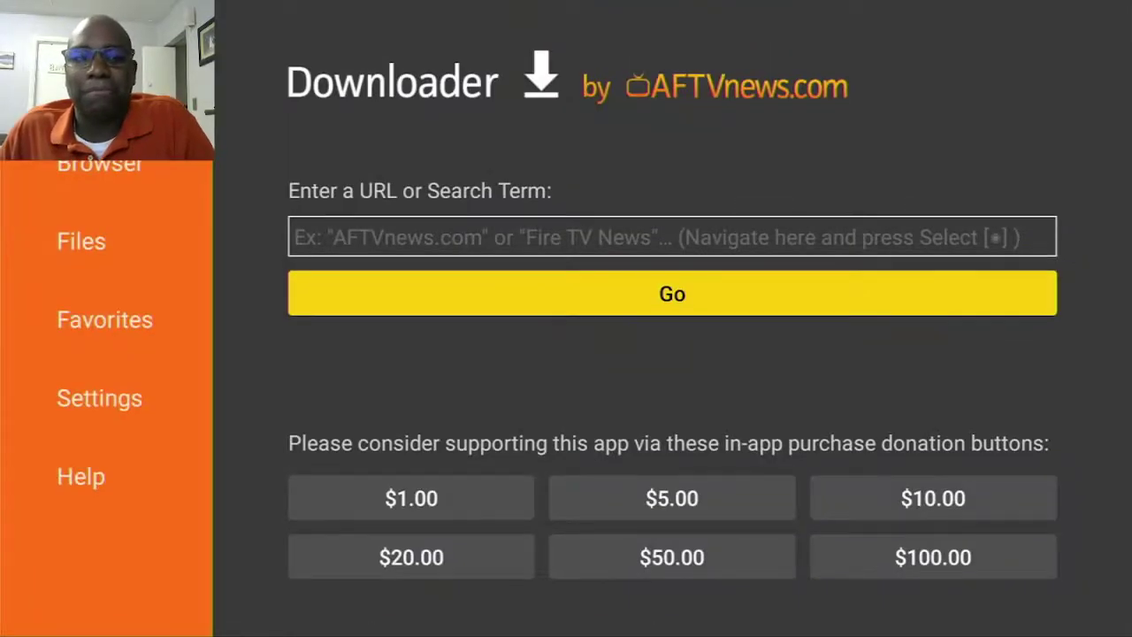
Start the web address in Downloader's URL field with "https:"
key("Up")
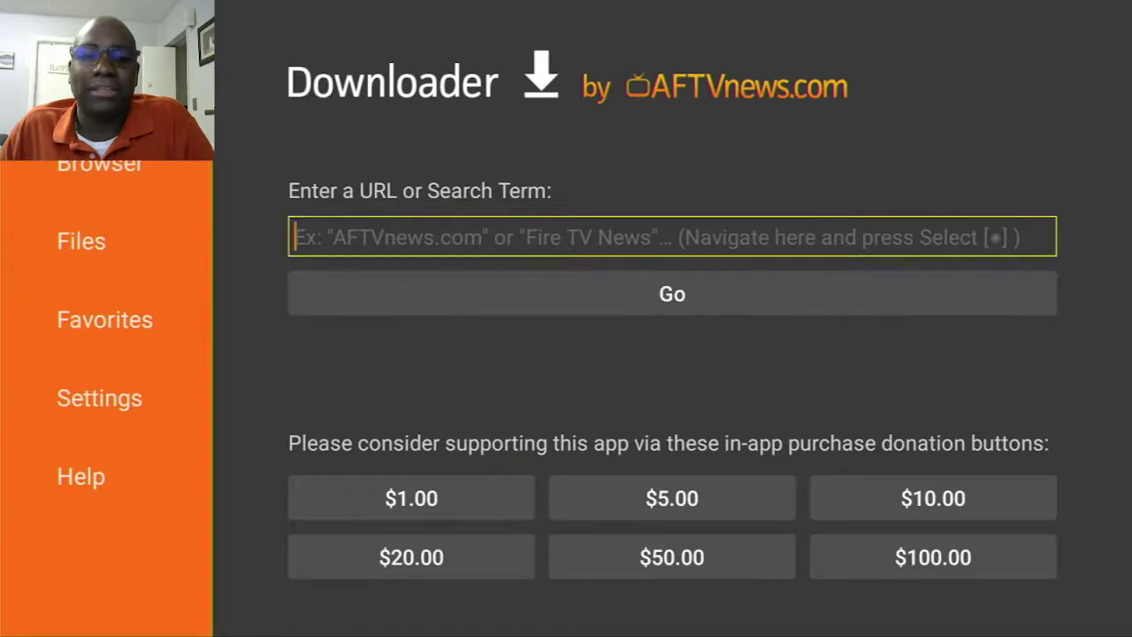
key("Return")
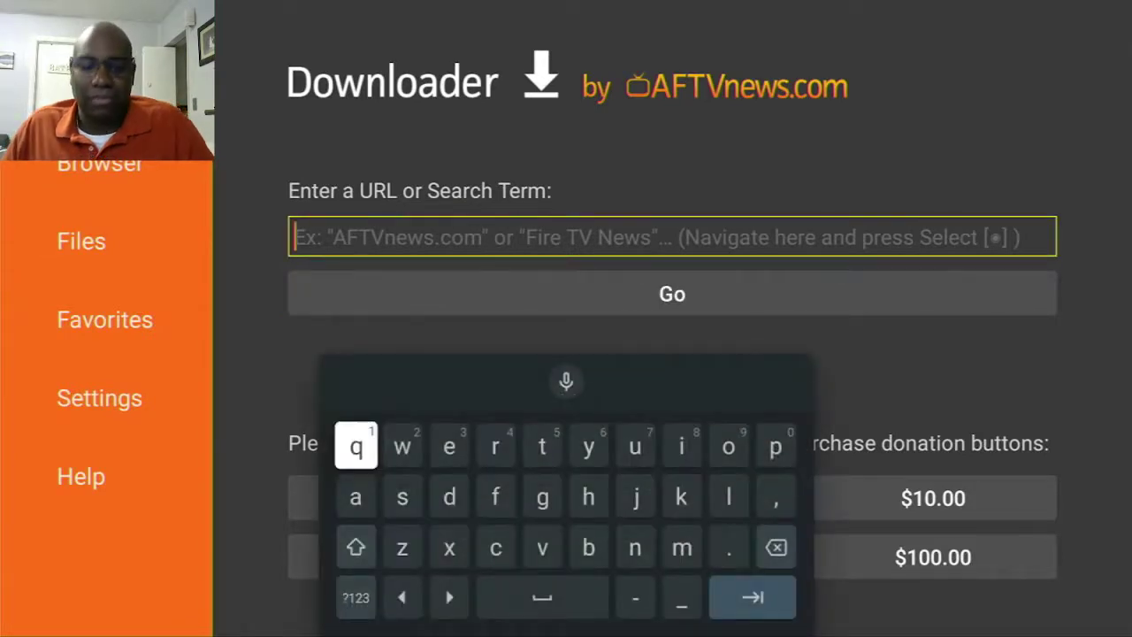
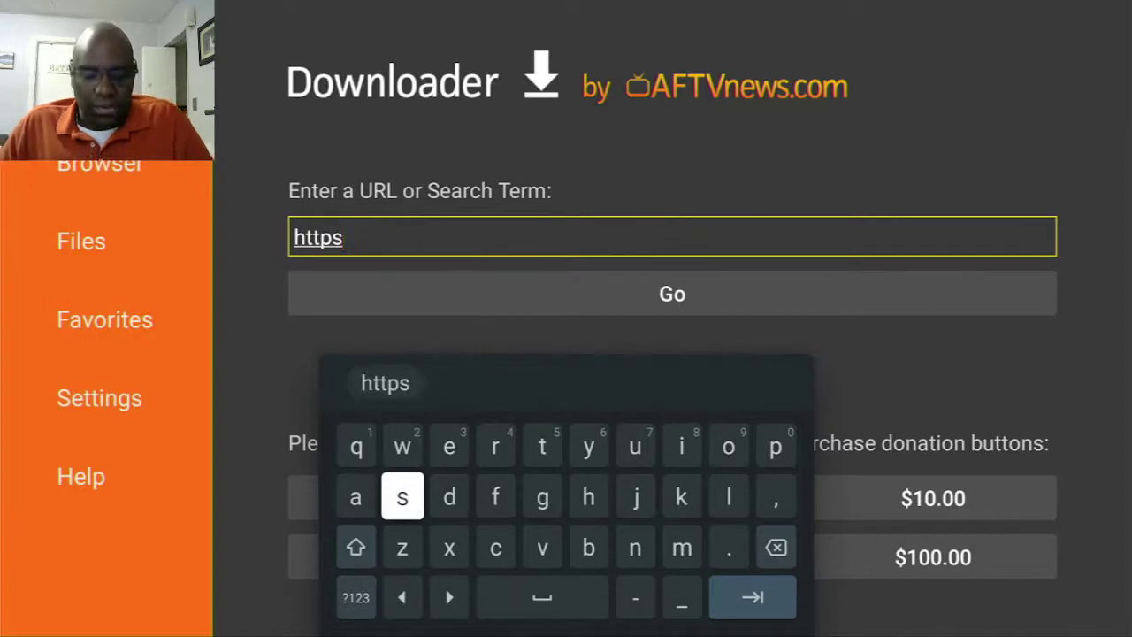
key("Down")
key("Down")
key("Left")
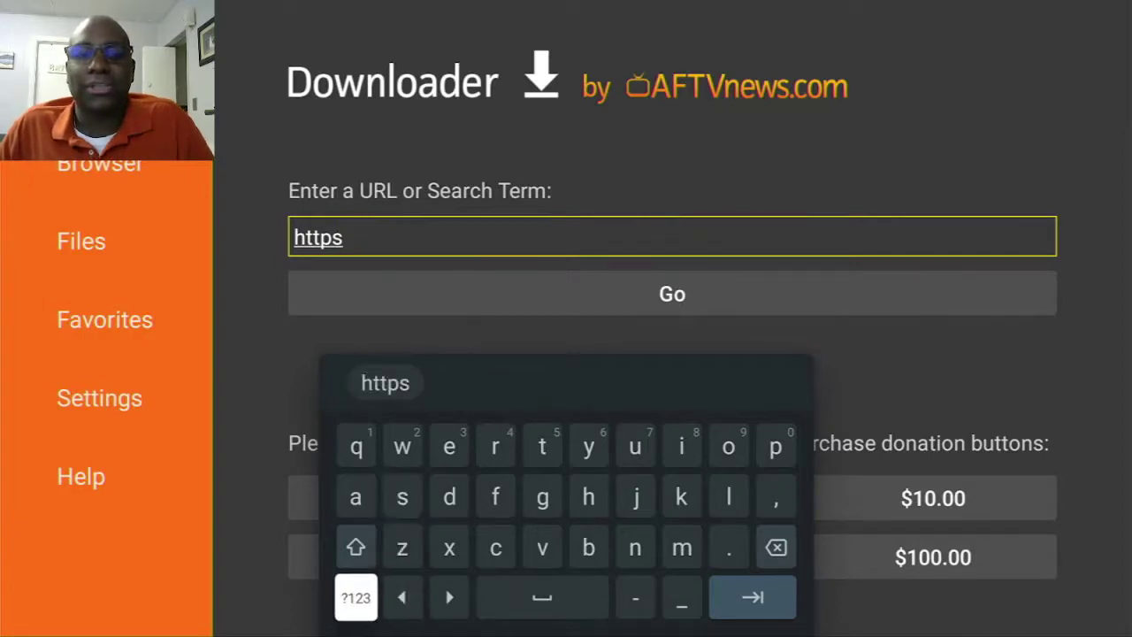
key("Return")
key("Up")
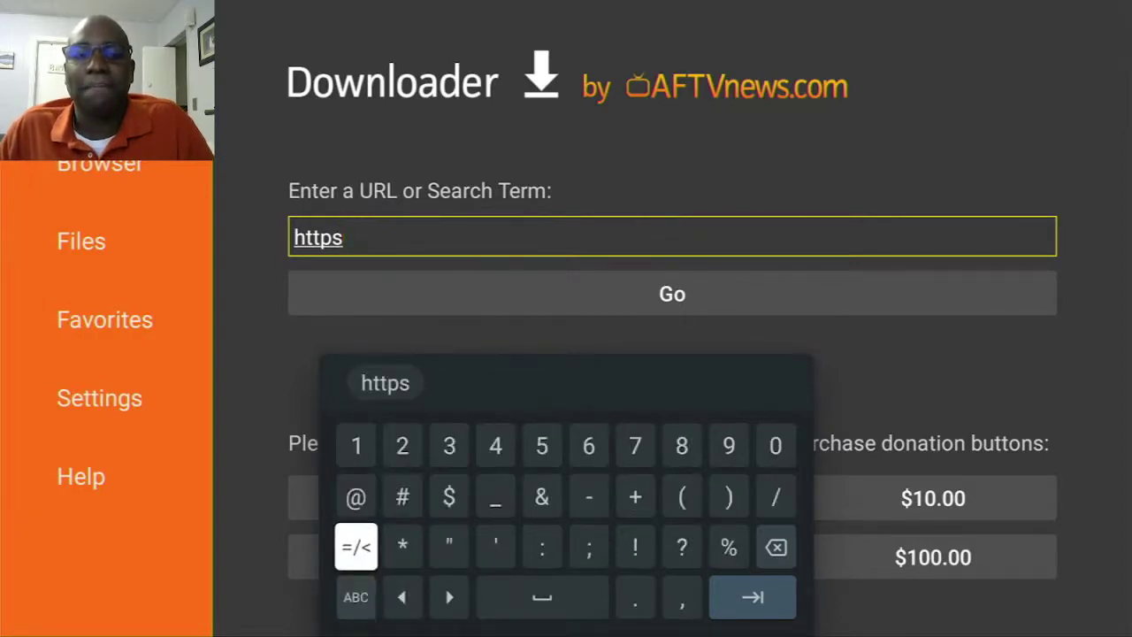
key("Right")
key("Right")
key("Right")
key("Right")
key("Return")
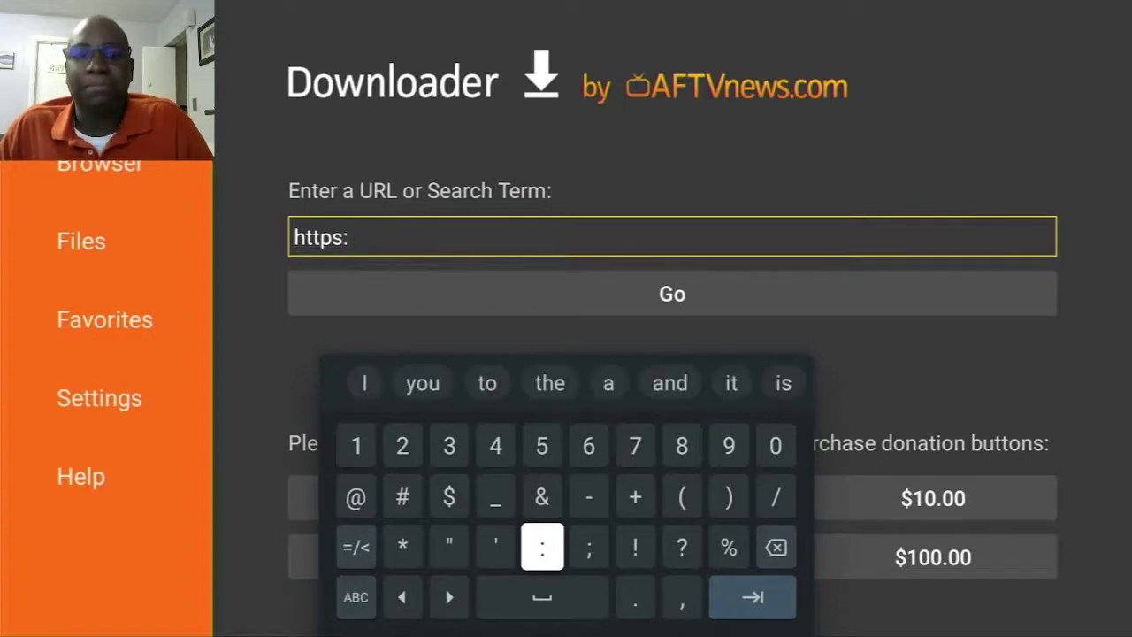
key("Up")
key("Right")
key("Right")
key("Right")
key("Right")
key("Right")
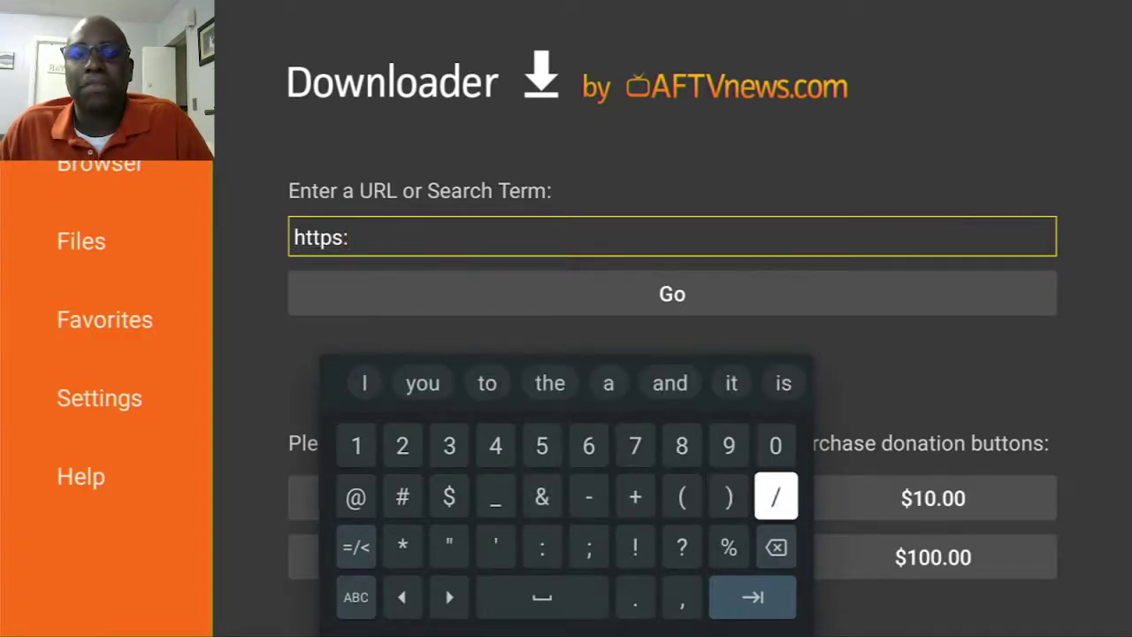
key("Return")
key("Return")
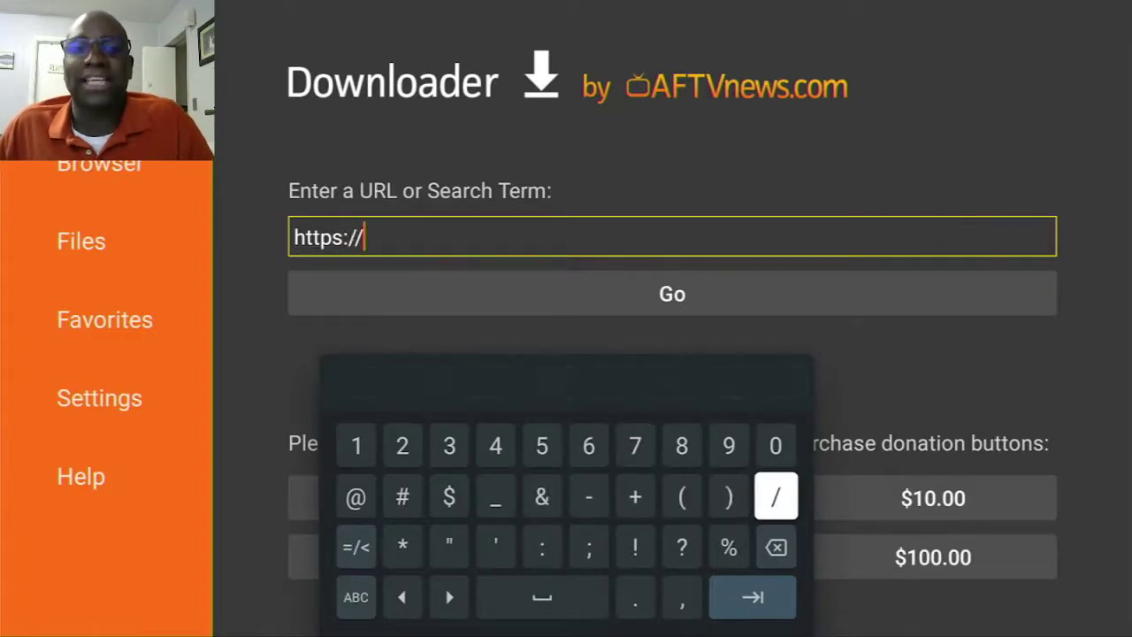
Switch the on-screen keyboard from symbols back to the letter layout
key("Left")
key("Left")
key("Left")
key("Left")
key("Left")
key("Left")
key("Left")
key("Left")
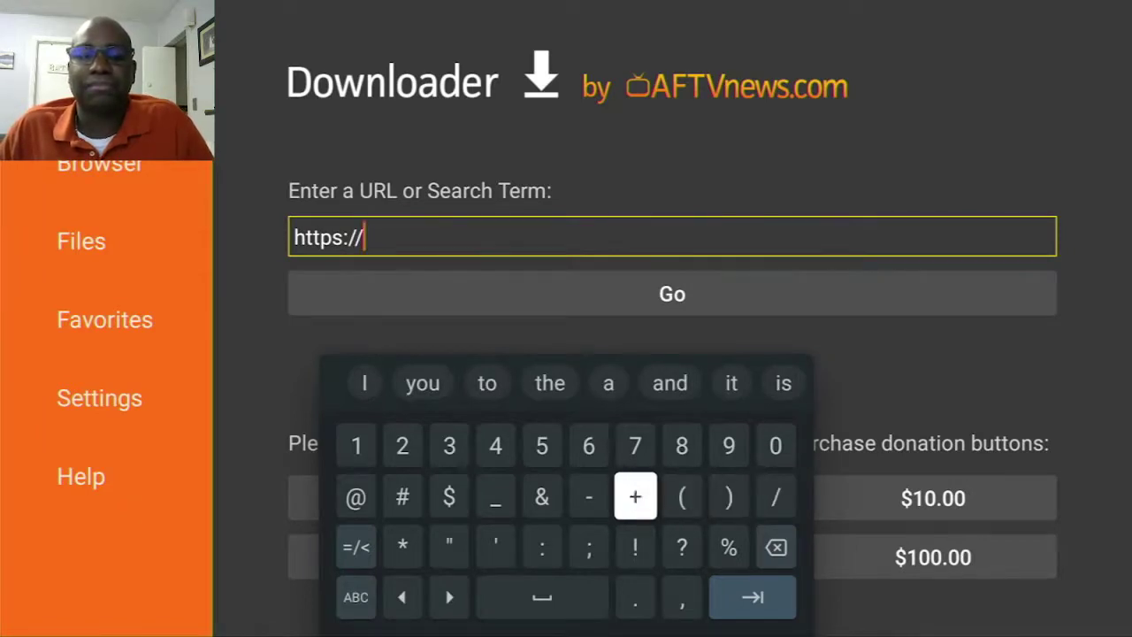
key("Left")
key("Down")
key("Down")
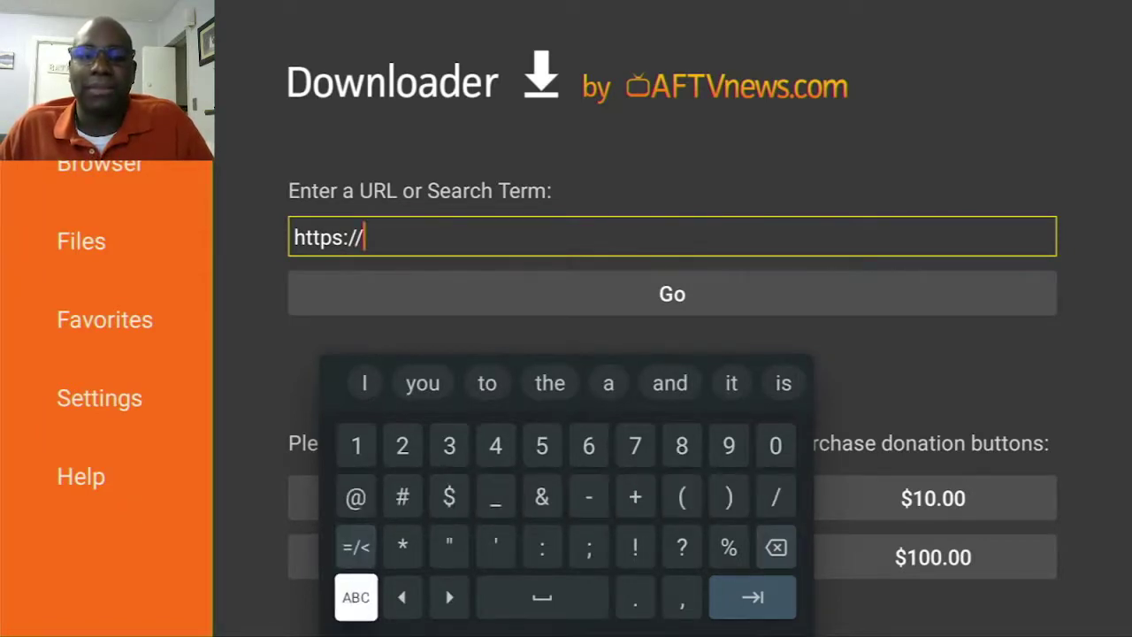
key("Return")
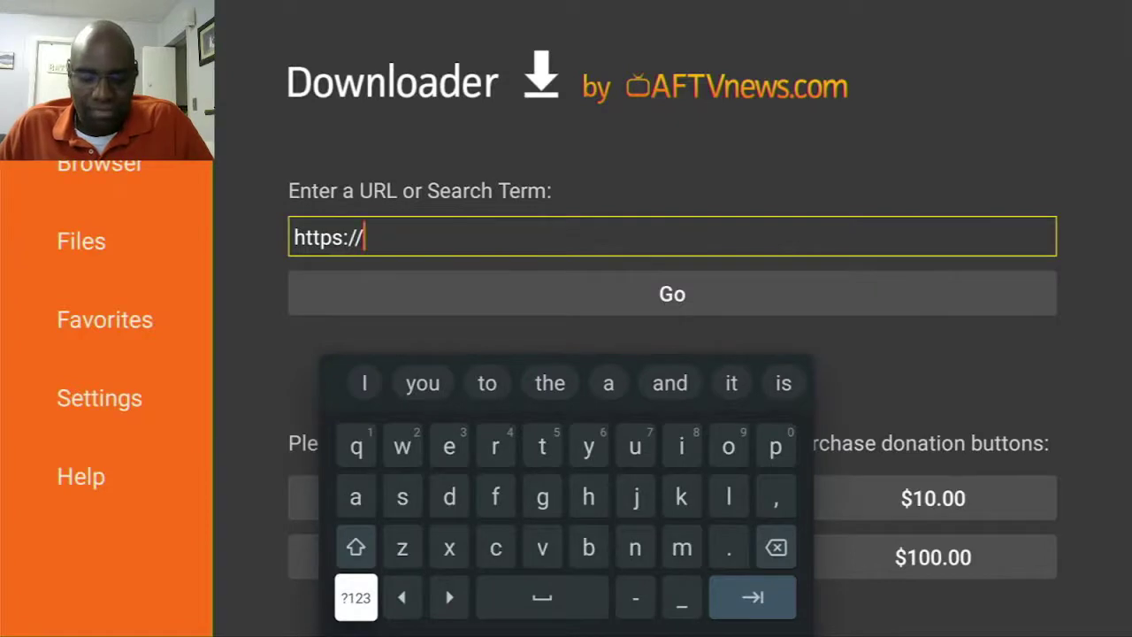
key("Up")
key("Up")
key("Return")
key("Right")
key("Right")
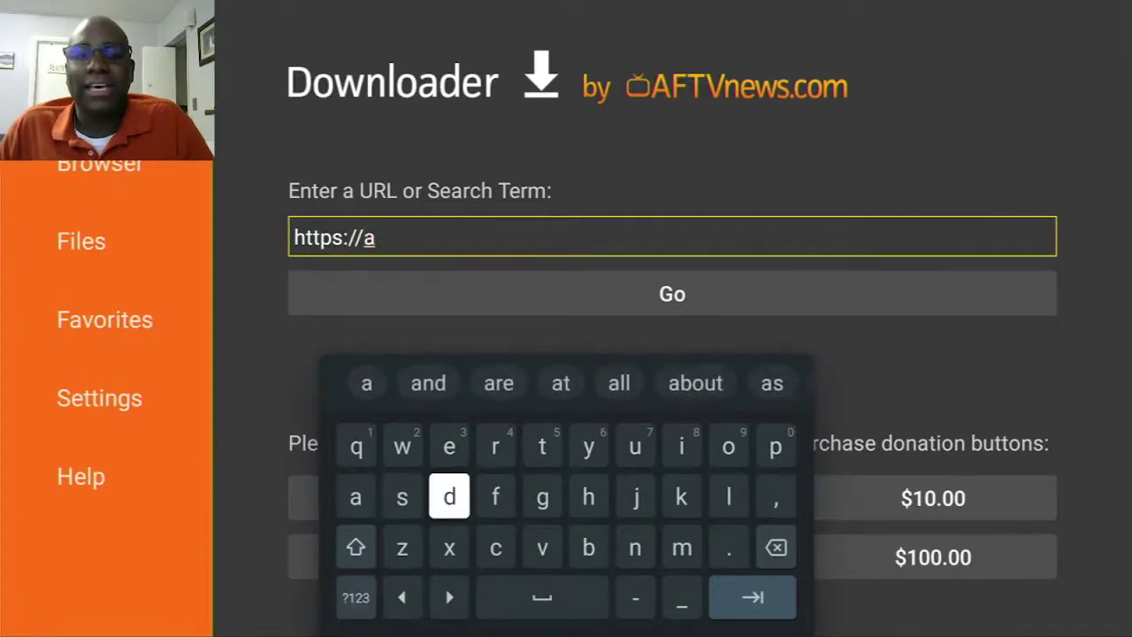
key("Right")
key("Return")
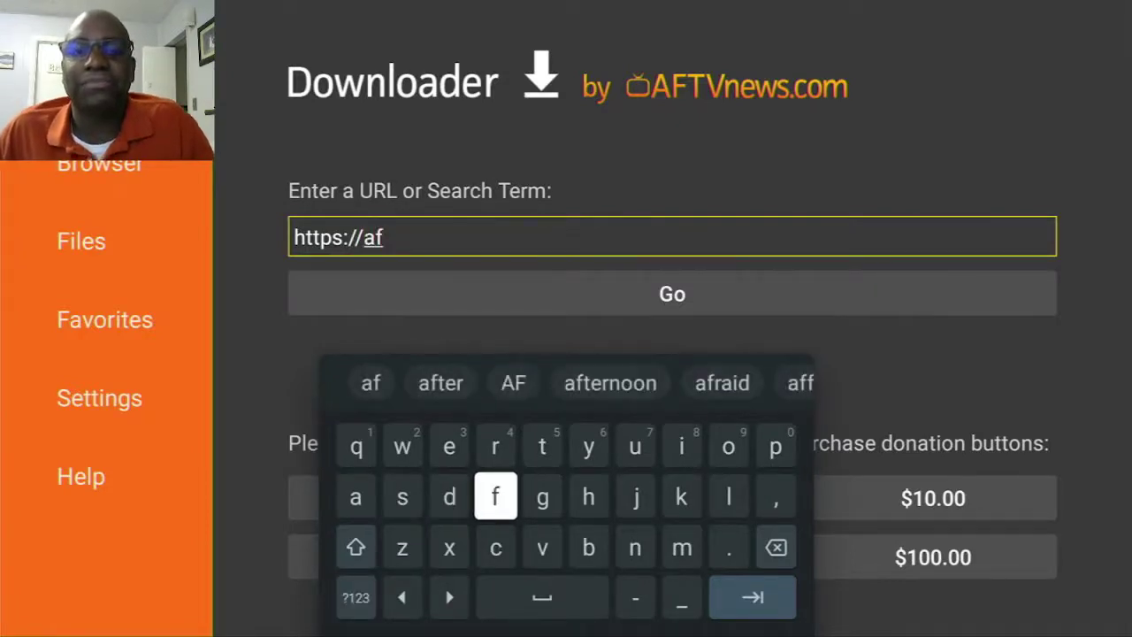
key("Up")
key("Right")
key("Return")
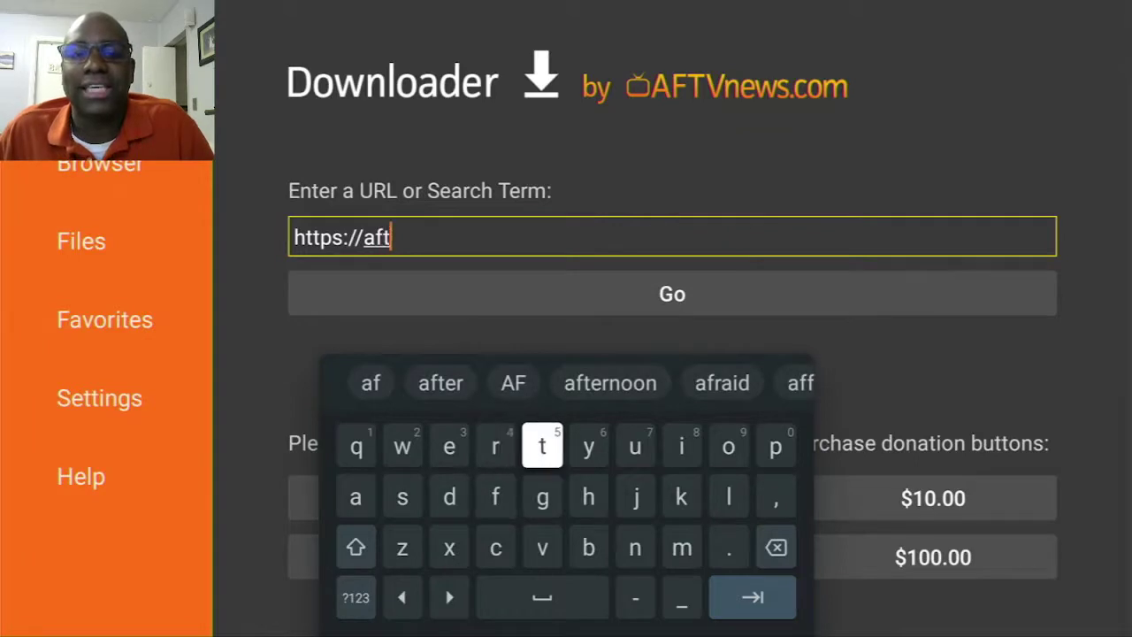
key("Down")
key("Down")
key("Return")
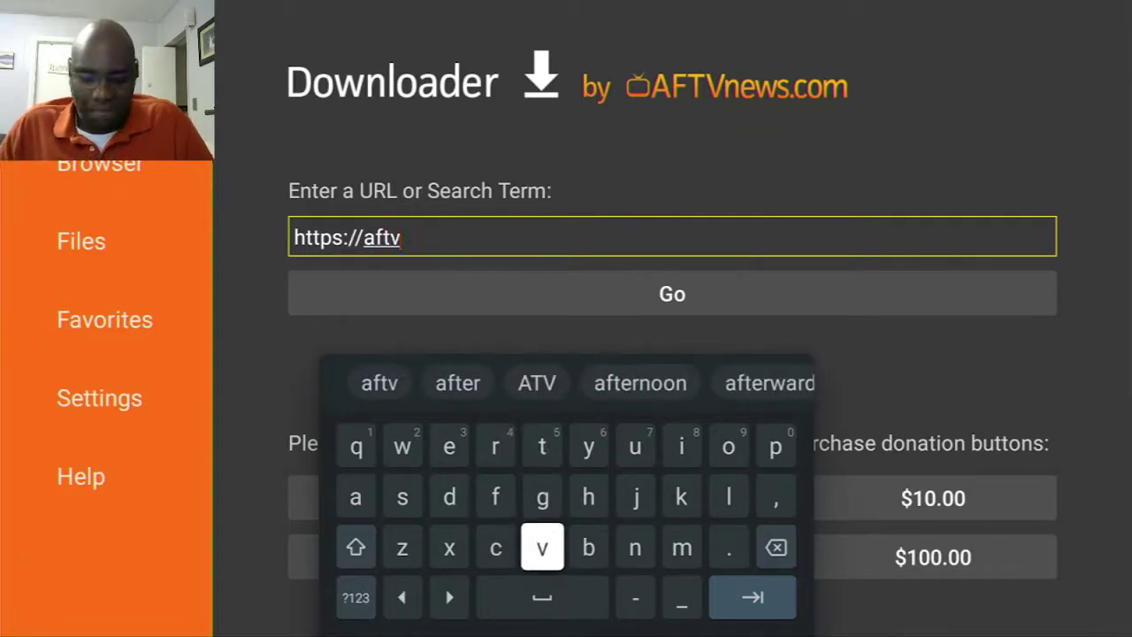
key("Right")
key("Right")
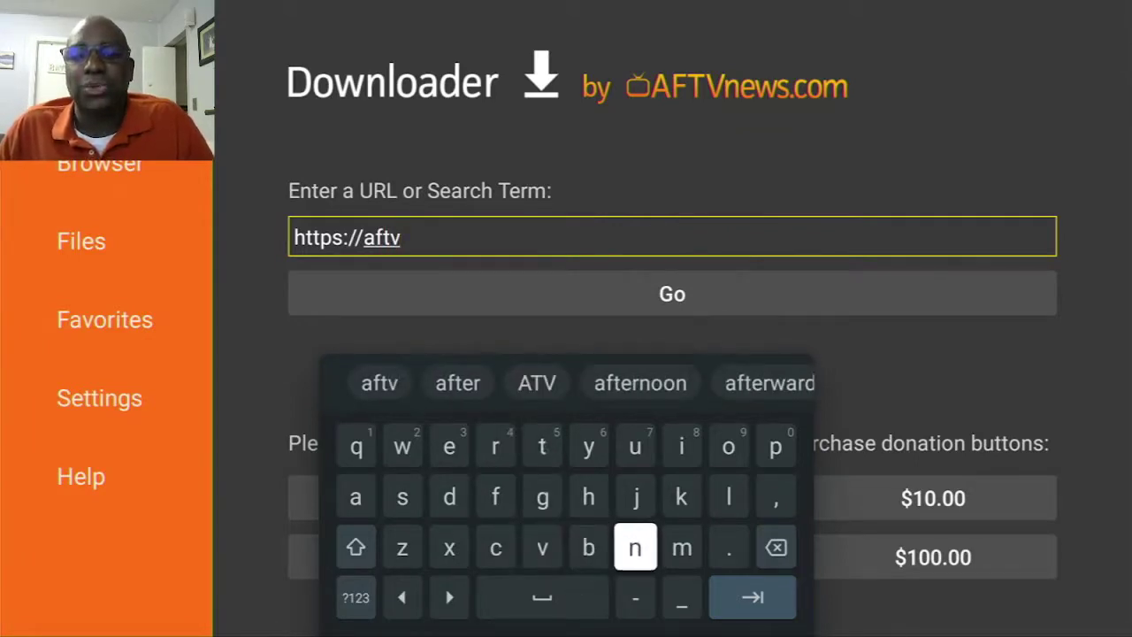
key("Right")
key("Right")
key("Return")
key("Left")
key("Left")
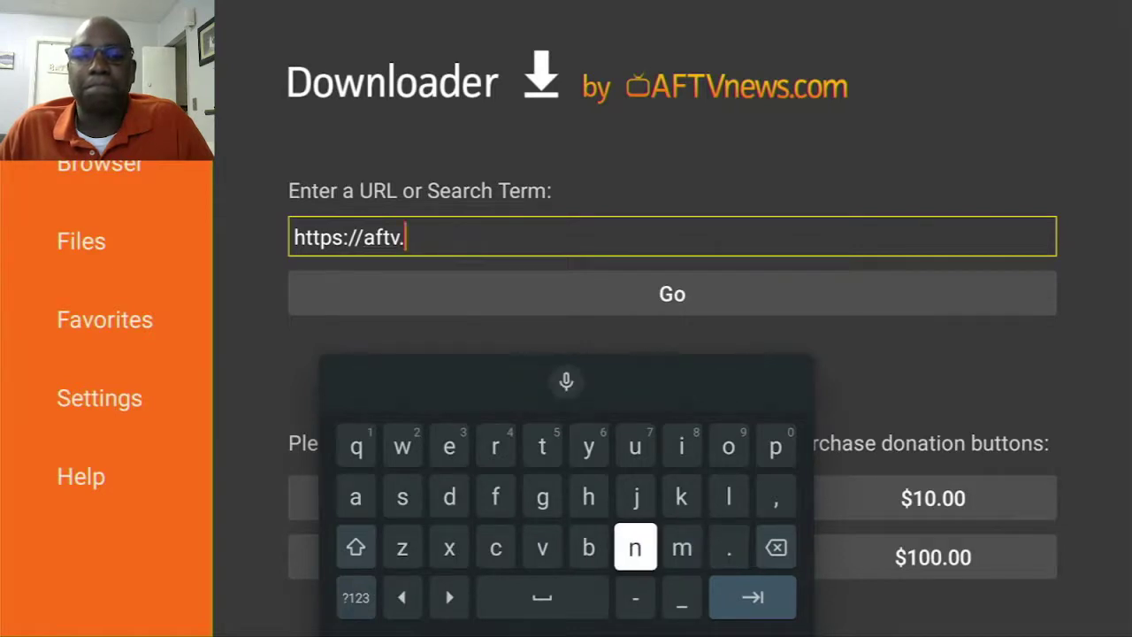
key("Return")
key("Up")
key("Up")
key("Left")
key("Left")
key("Left")
key("Left")
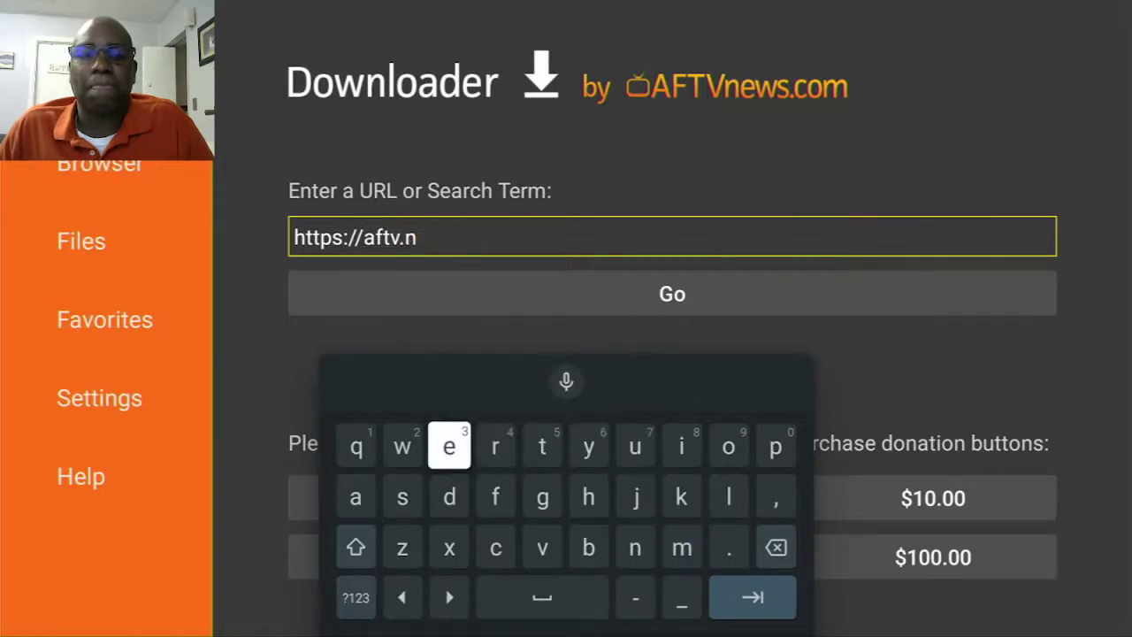
key("Return")
key("Left")
key("Return")
key("Down")
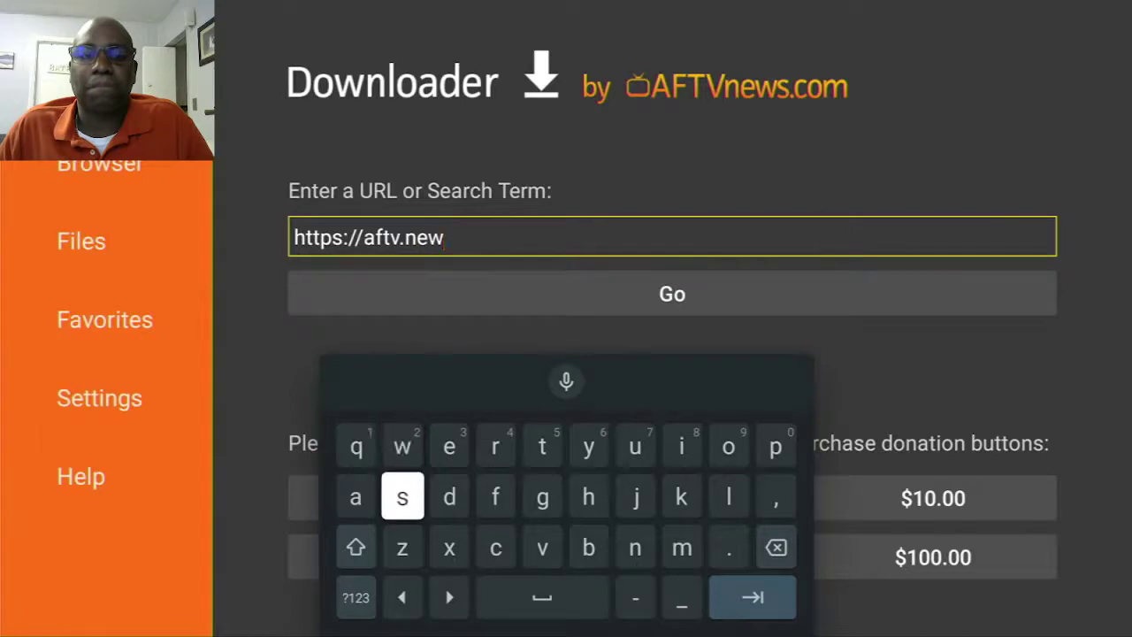
key("Return")
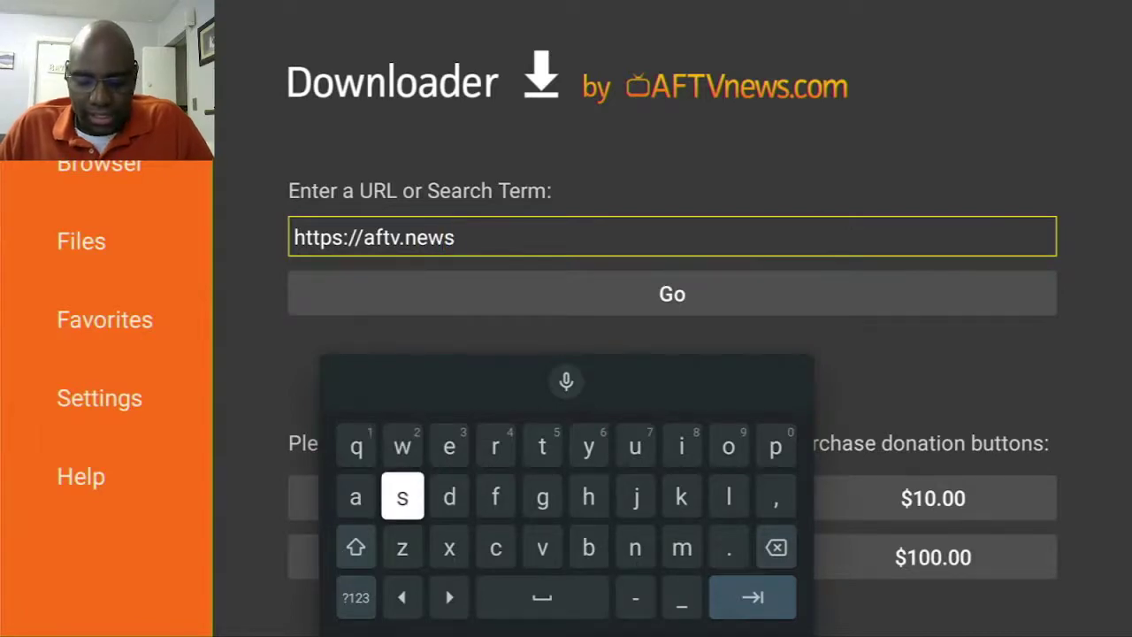
Switch the on-screen keyboard to symbols and append a forward slash after "aftv.news"
key("Down")
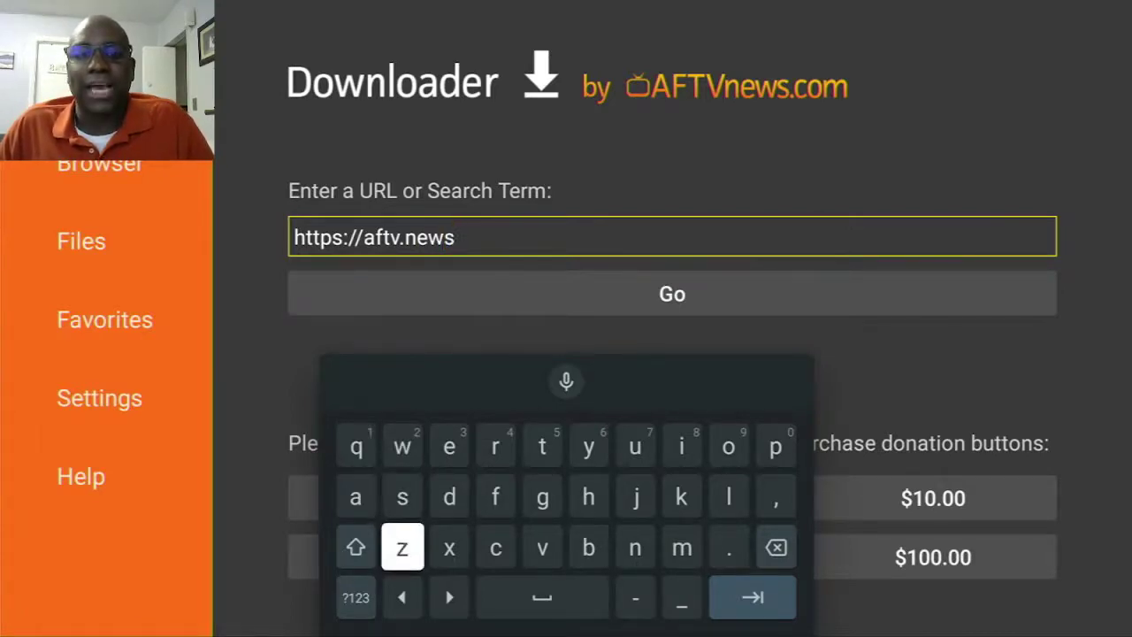
key("Down")
key("Left")
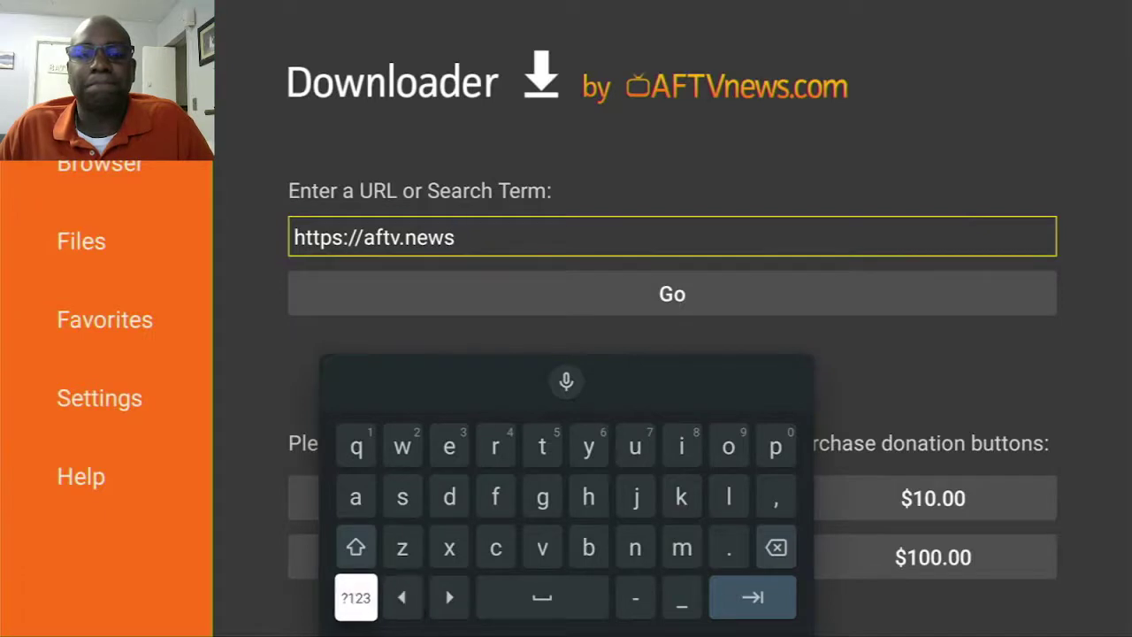
key("Return")
key("Up")
key("Up")
key("Left")
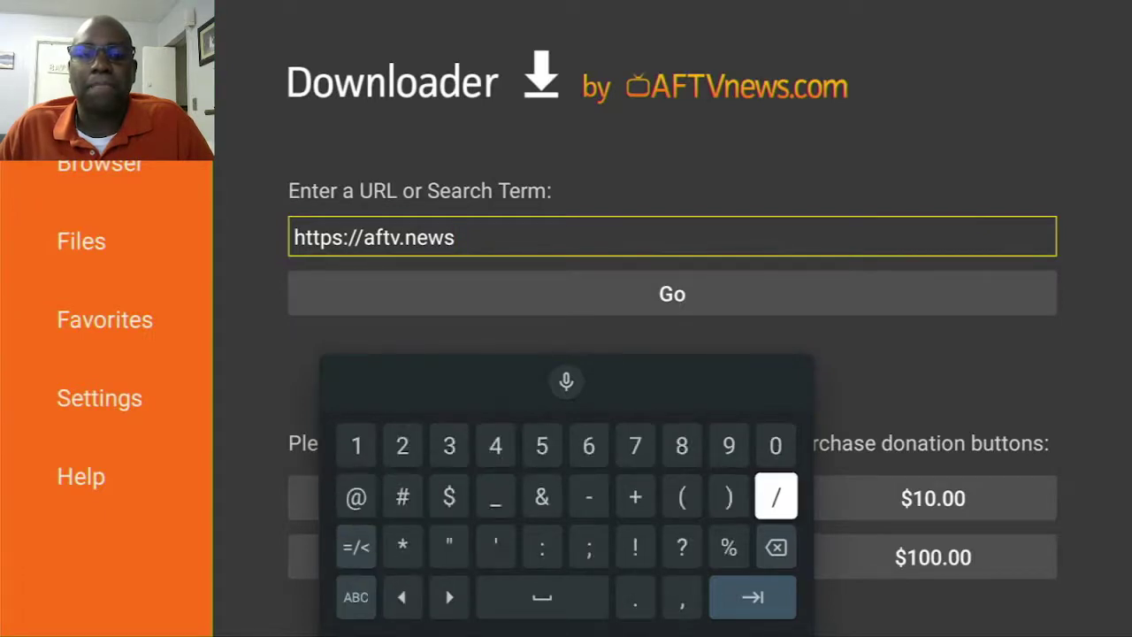
key("Return")
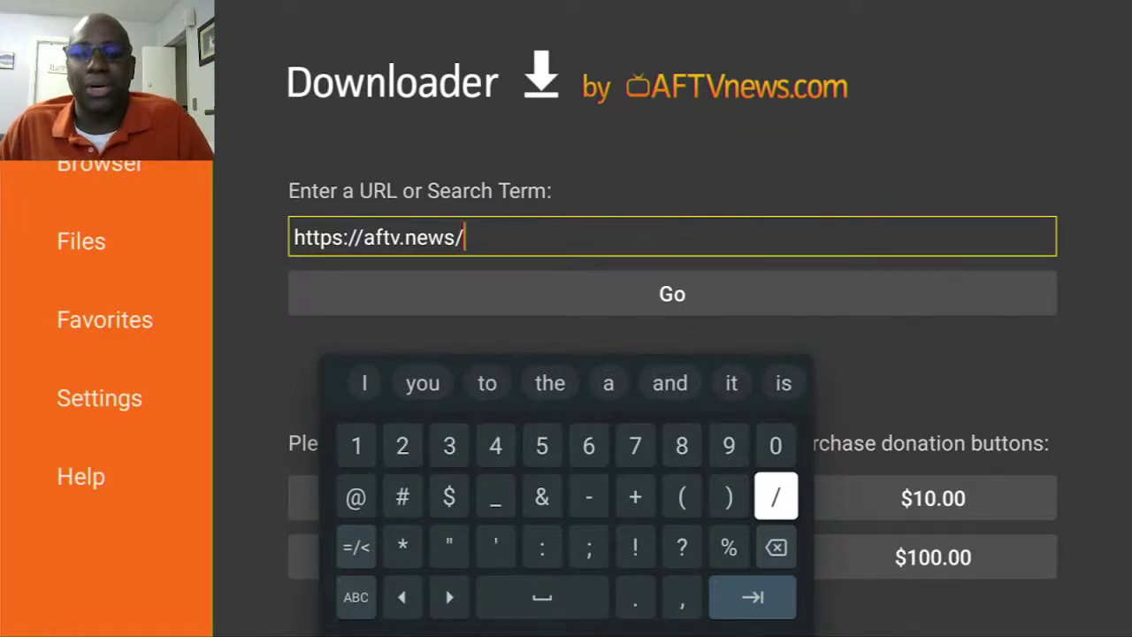
key("Left")
key("Left")
key("Left")
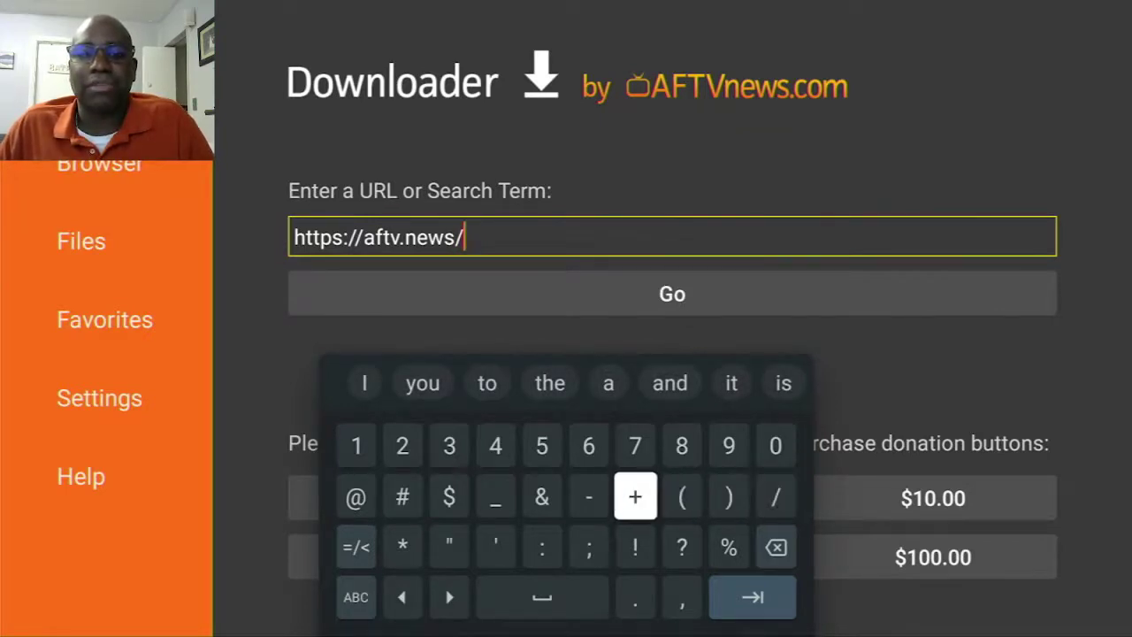
key("Left")
key("Up")
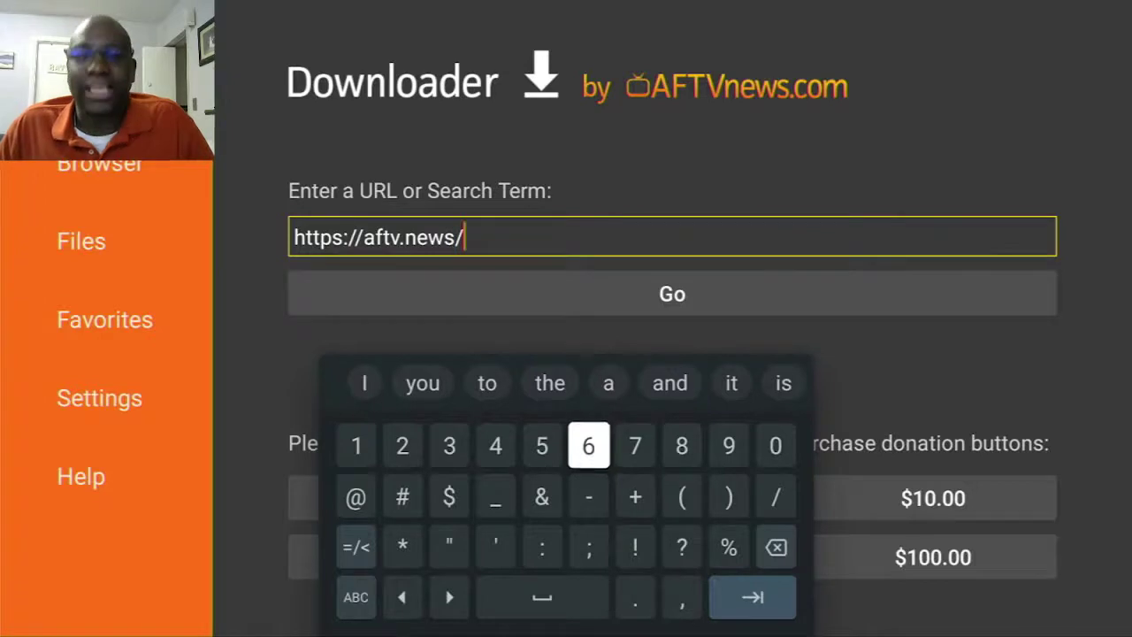
key("Return")
key("Right")
key("Right")
key("Right")
key("Return")
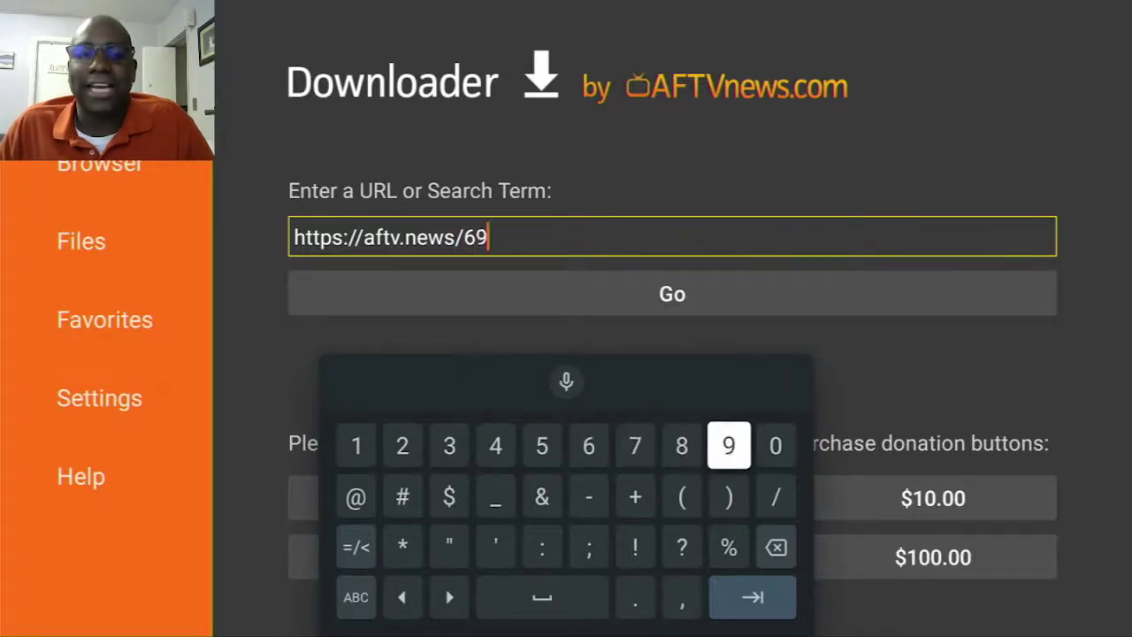
key("Return")
key("Left")
key("Left")
key("Left")
key("Left")
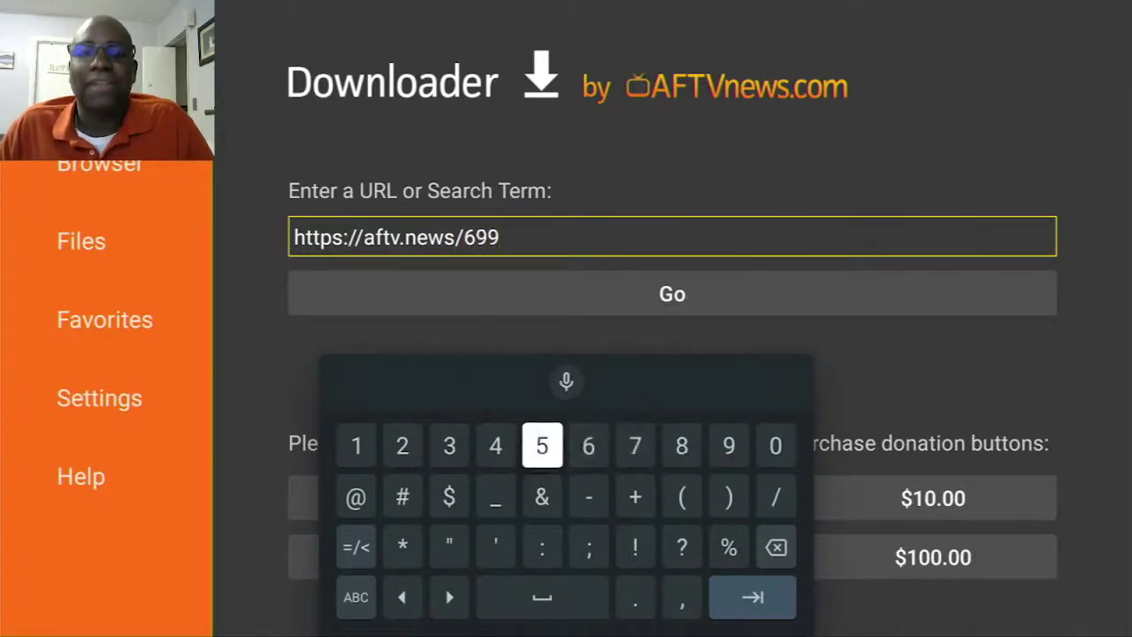
key("Return")
key("Left")
key("Left")
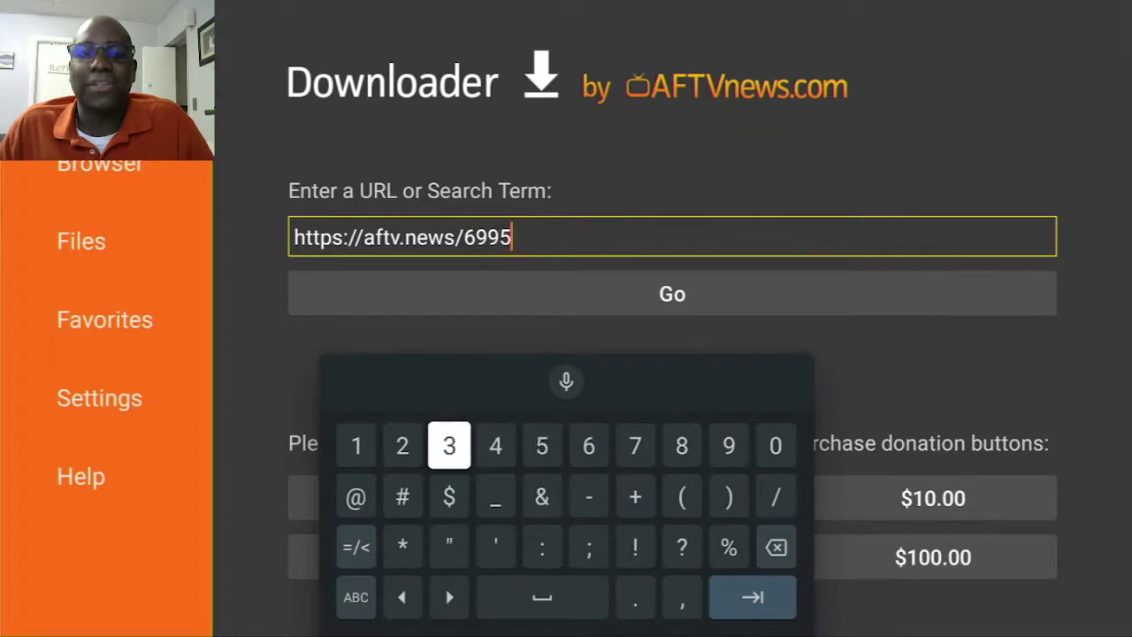
key("Return")
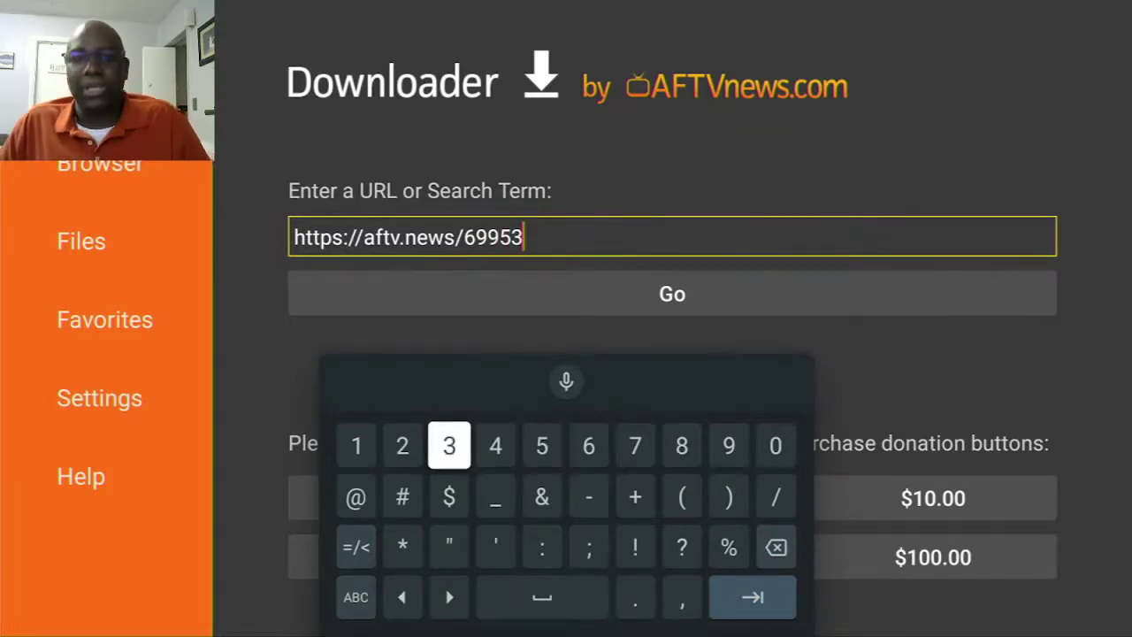
key("Escape")
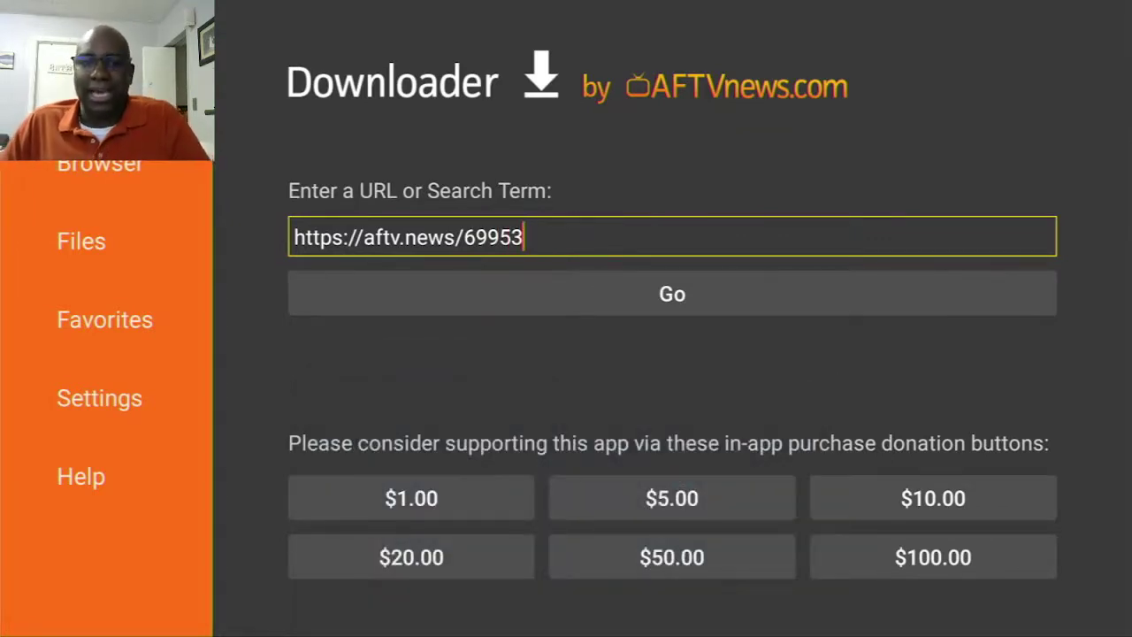
key("Down")
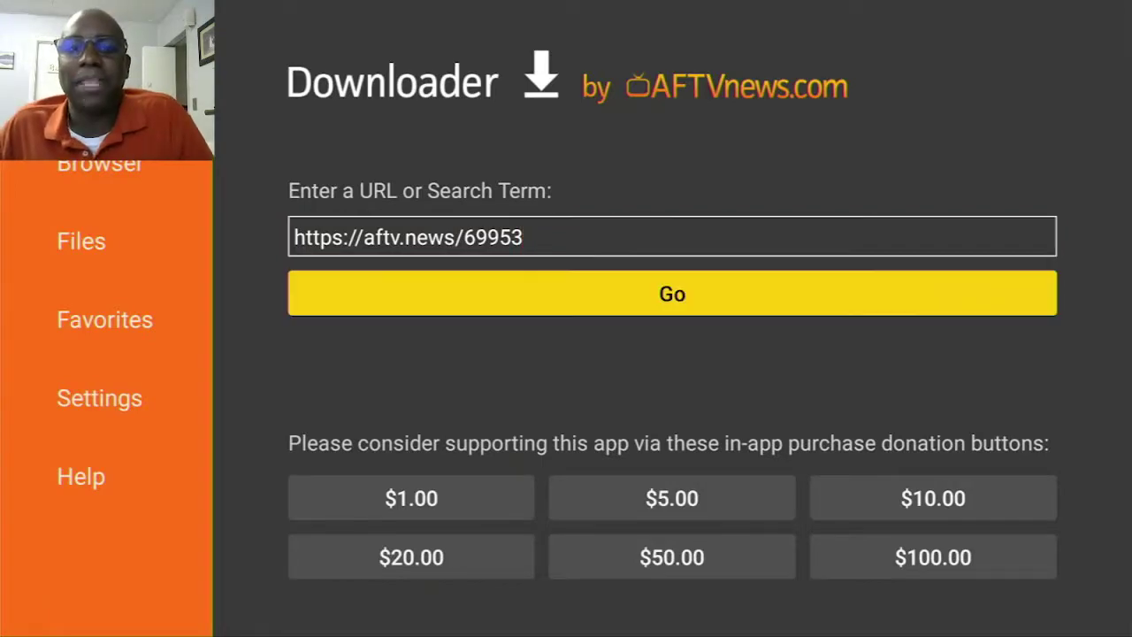
Download the app package from the entered web address and install it on the device
key("Return")
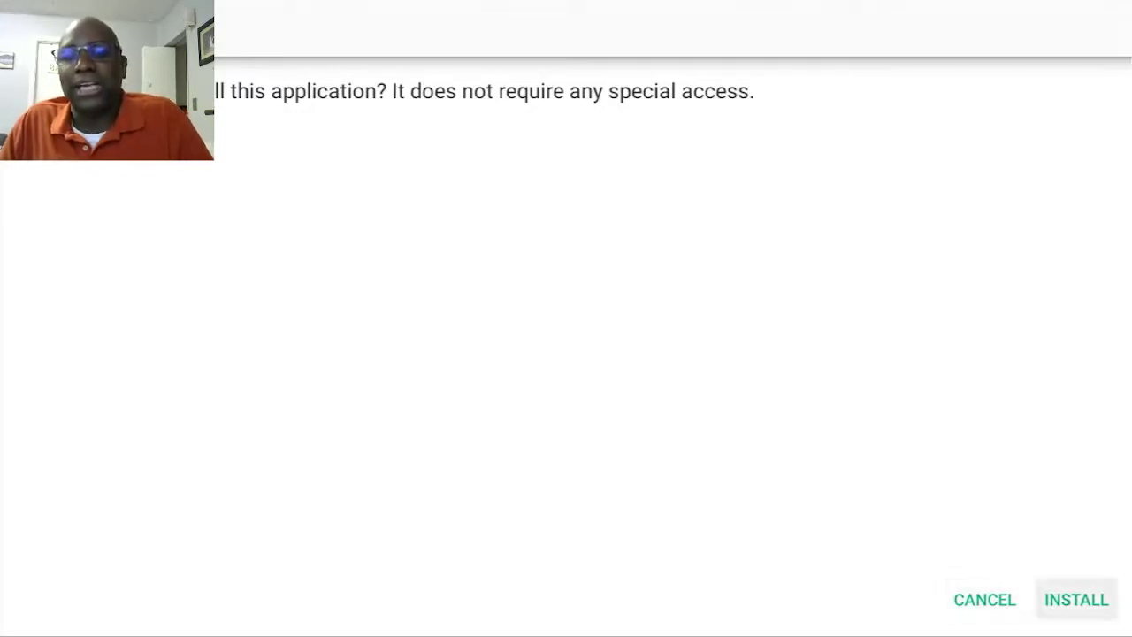
key("Return")
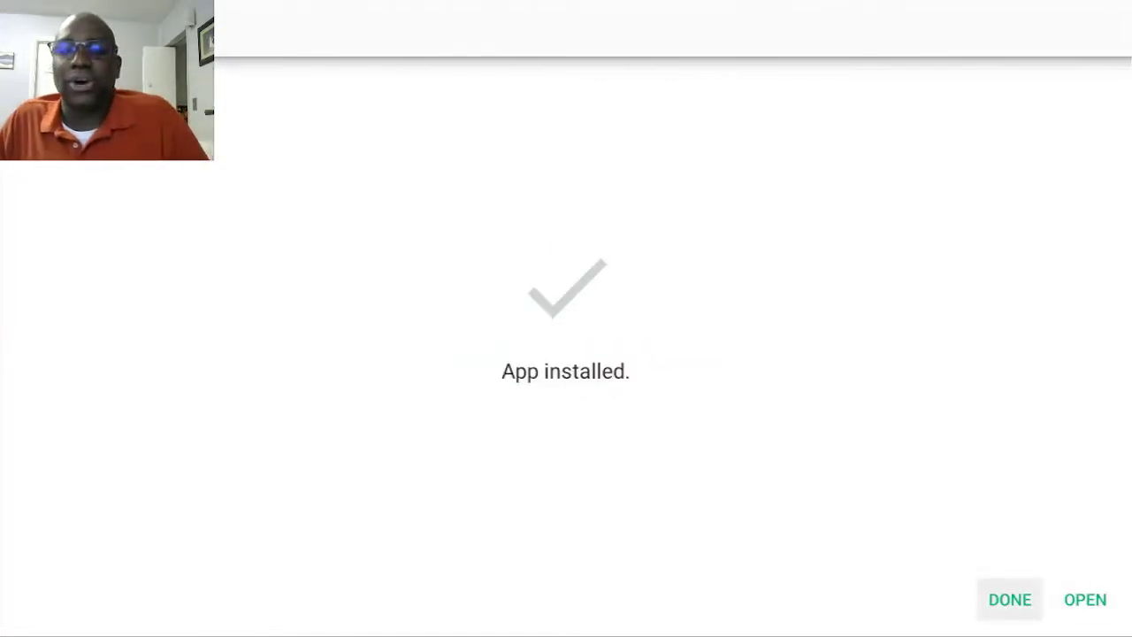
Launch the newly installed KOB TV app and save LIVE TV as its device option
key("Return")
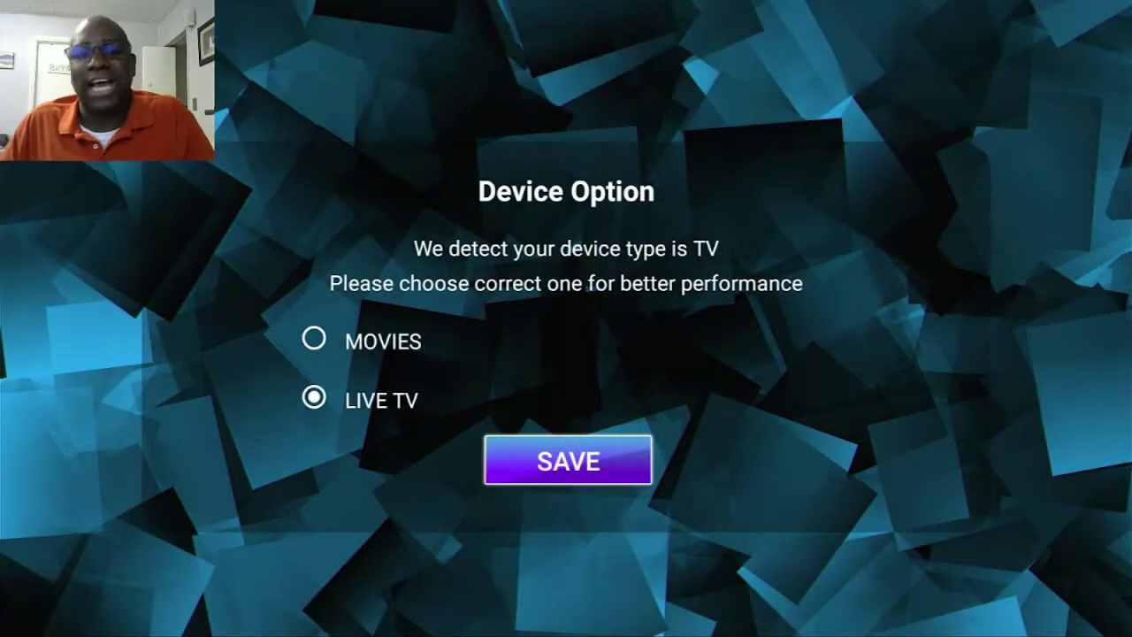
key("Return")
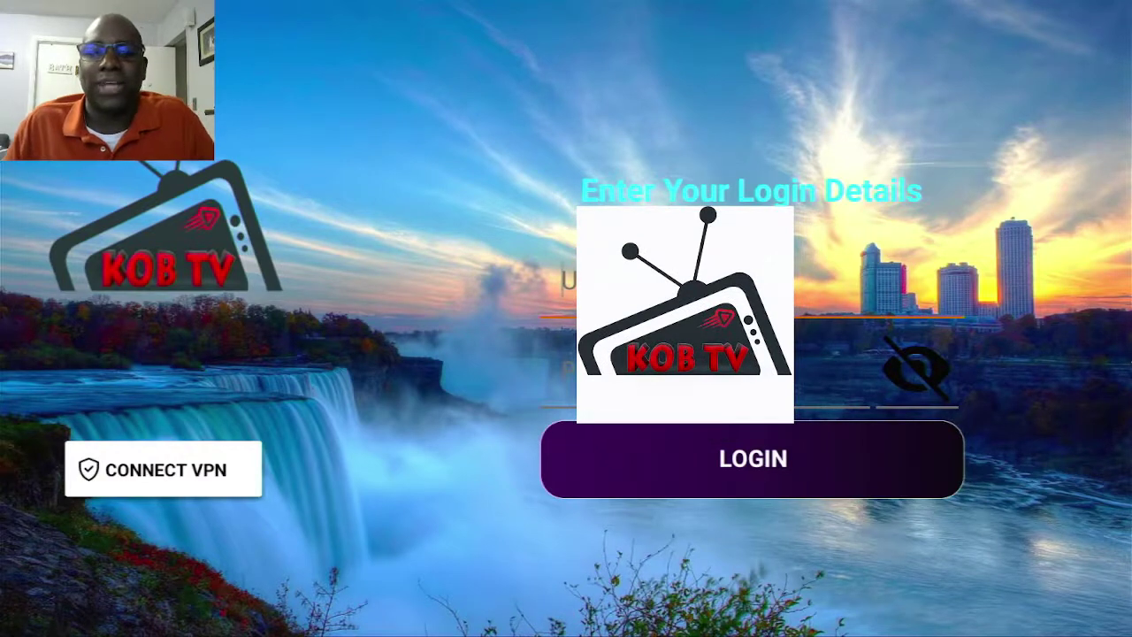
Fill in the account's username and password in the KOB TV login form and submit the login
key("Return")
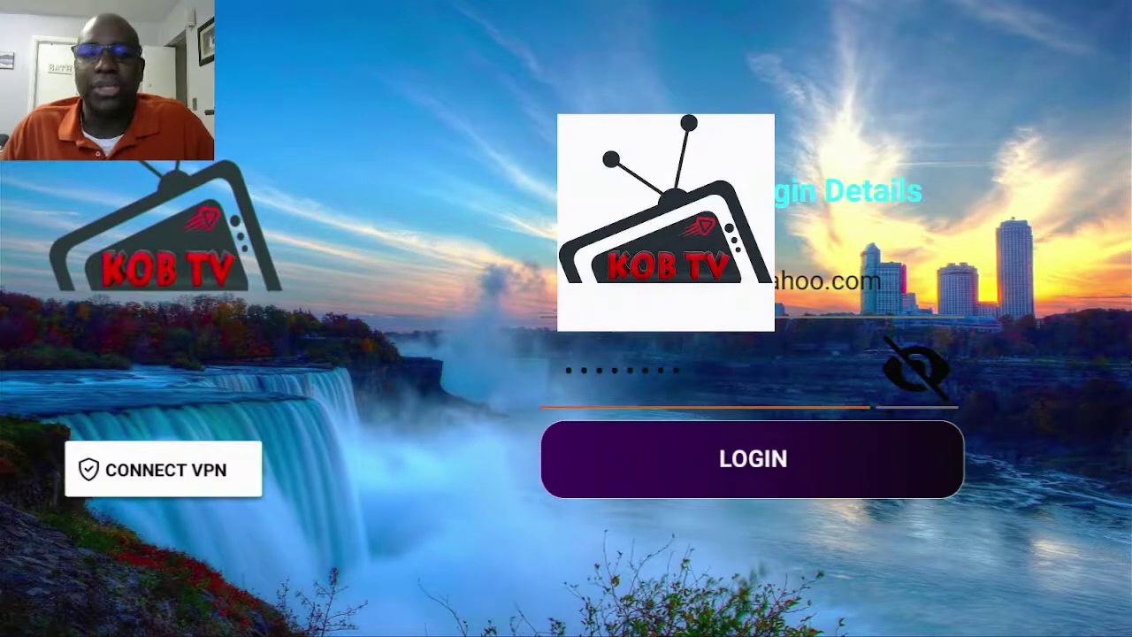
key("Down")
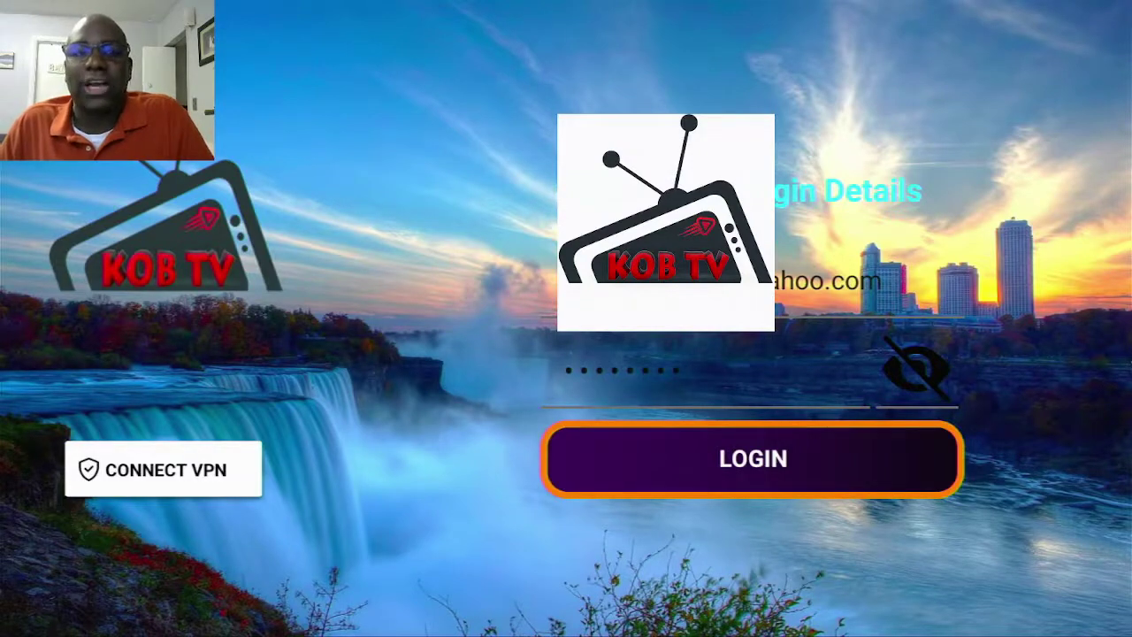
key("Return")
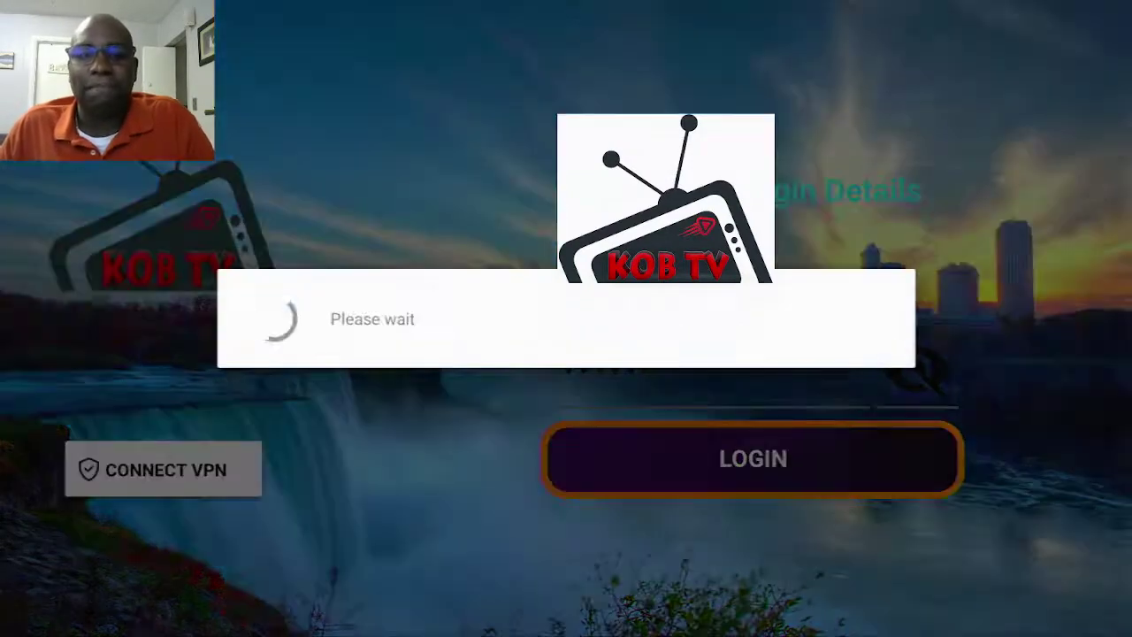